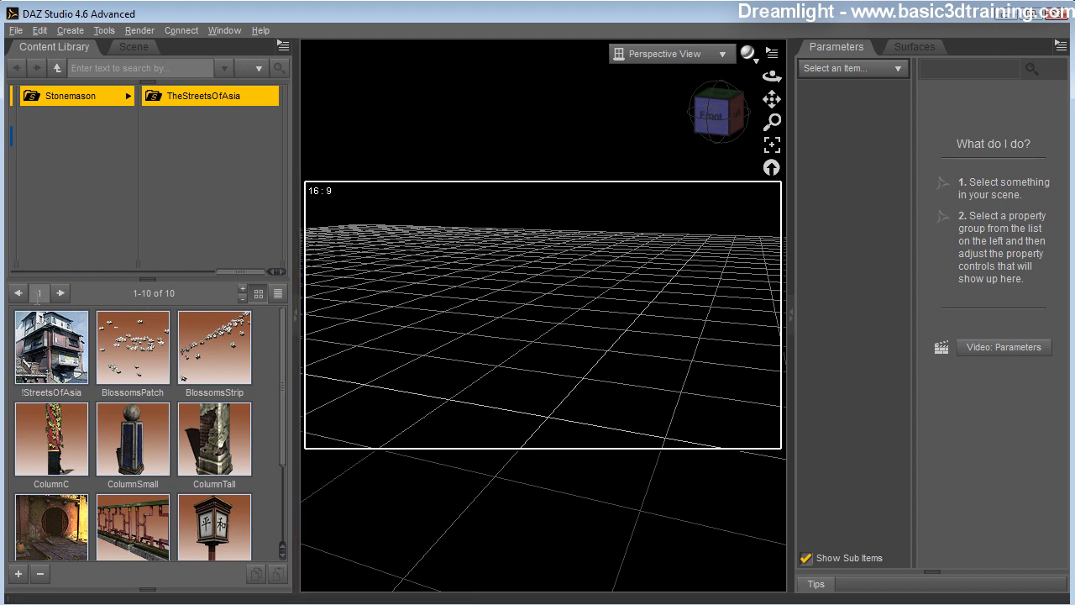
Load !StreetsOfAsia and merge the Add LDP-R preset from My Library > Dreamlight > LDP-R into the scene.
double_click(56, 346)
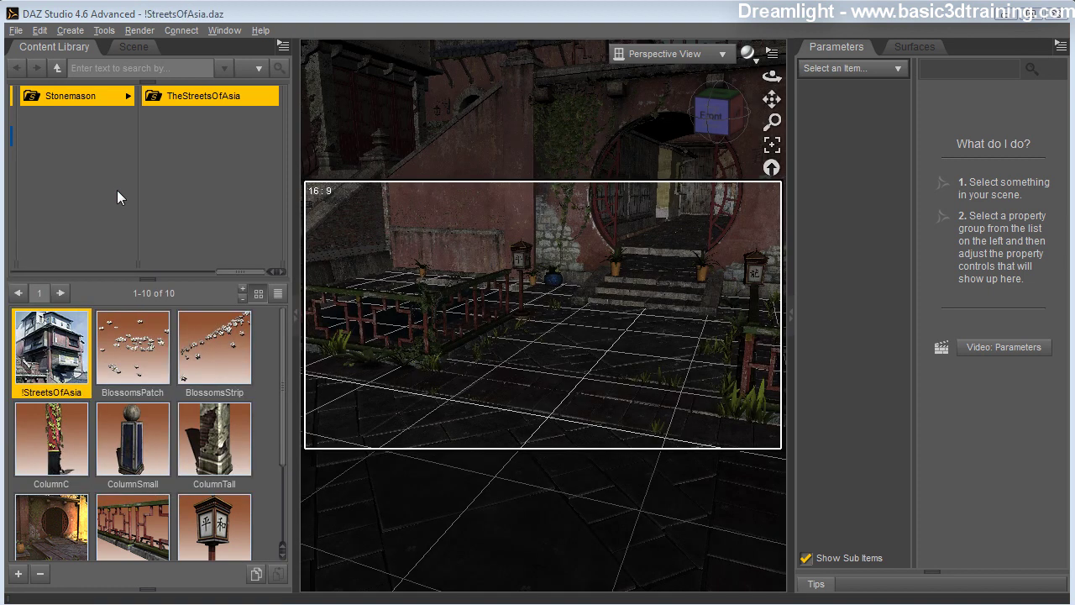
left_click_drag(239, 271, 34, 272)
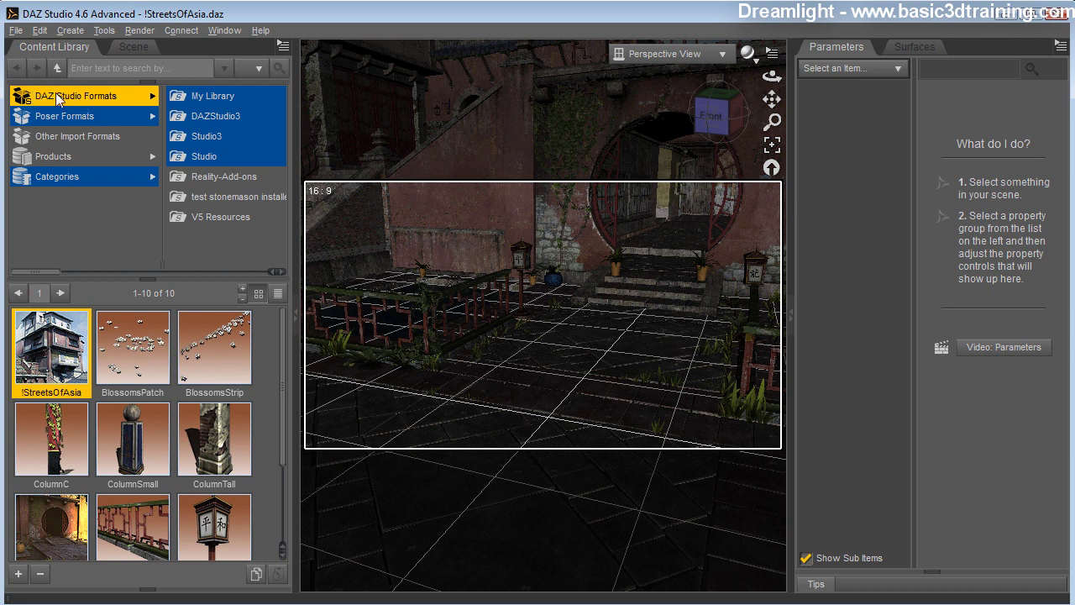
left_click(210, 97)
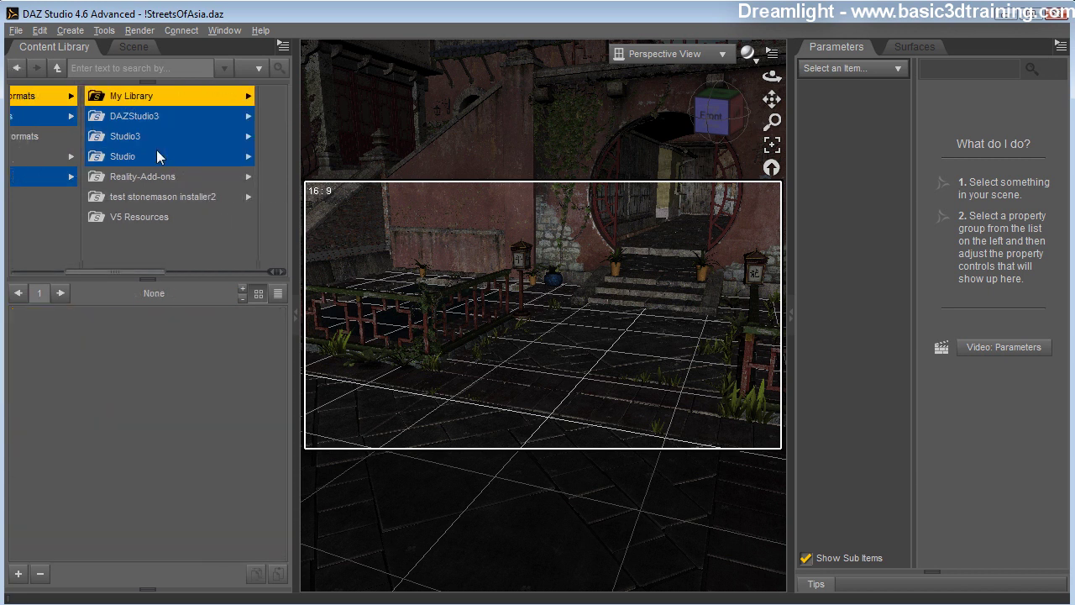
left_click(156, 177)
left_click(199, 135)
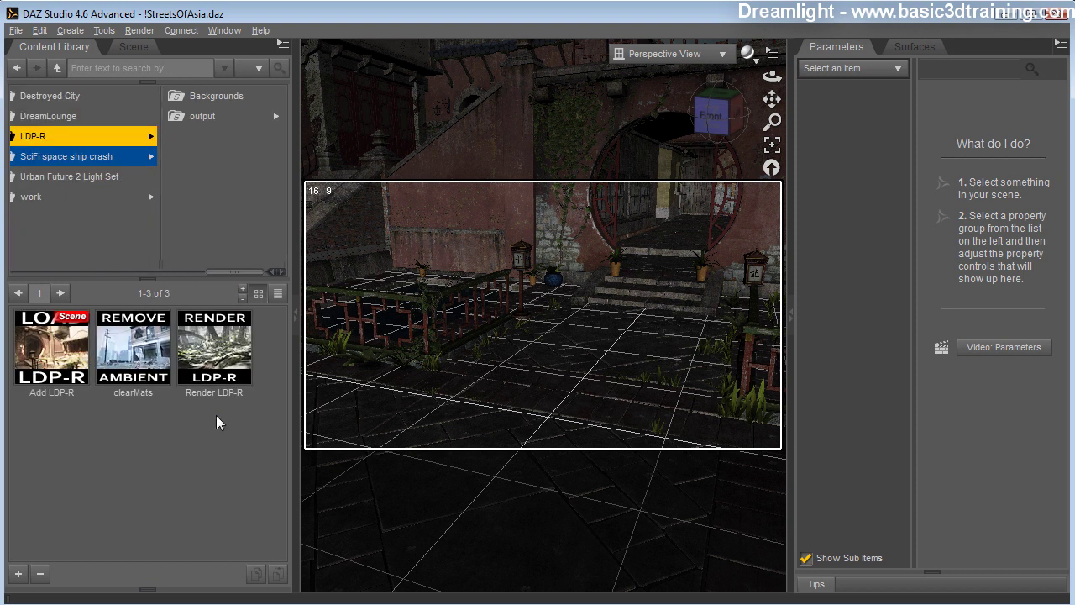
right_click(60, 359)
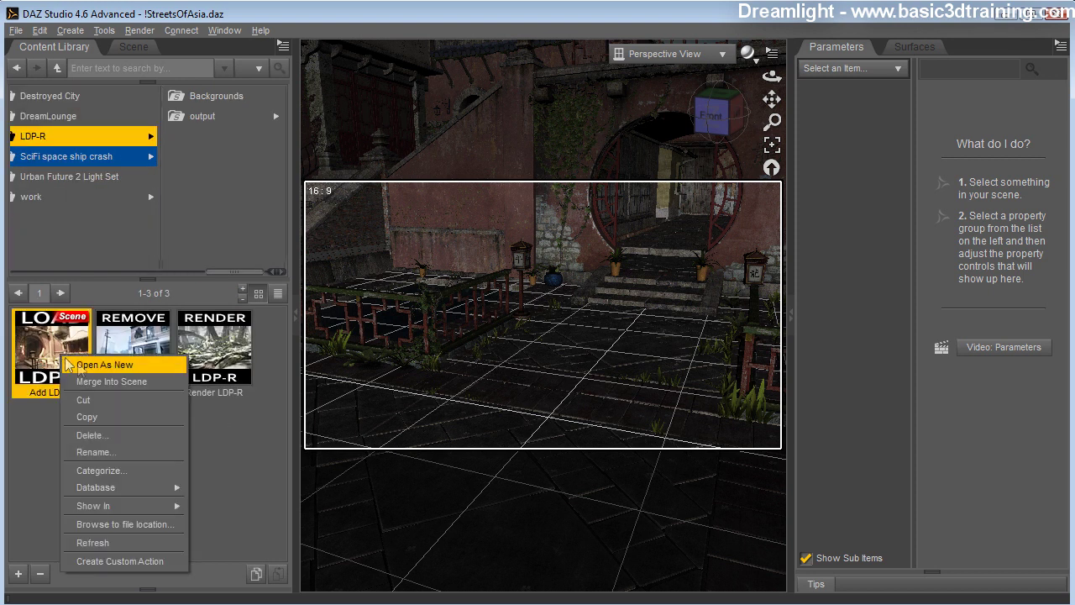
left_click(88, 382)
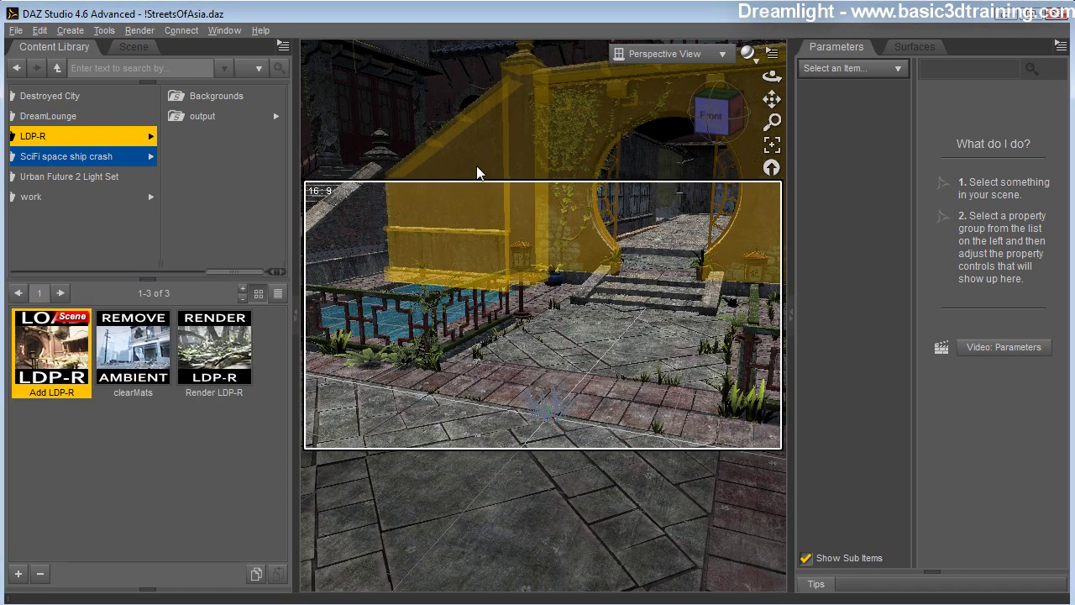
left_click(682, 54)
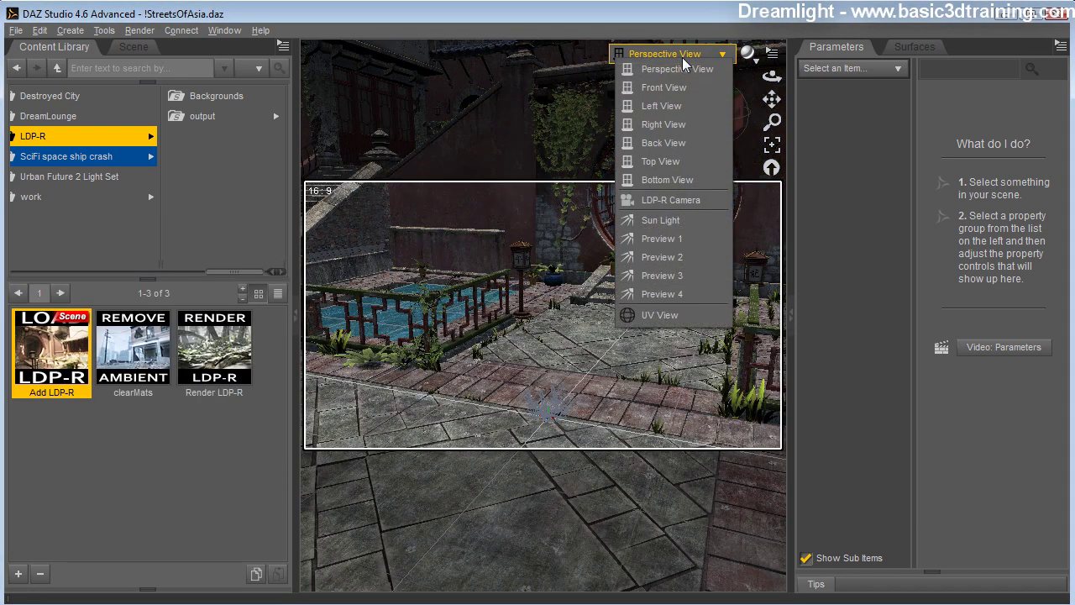
Reframe the courtyard through the LDP-R Camera, roll it 3.90 on Z, then view from Sun Light.
left_click(678, 201)
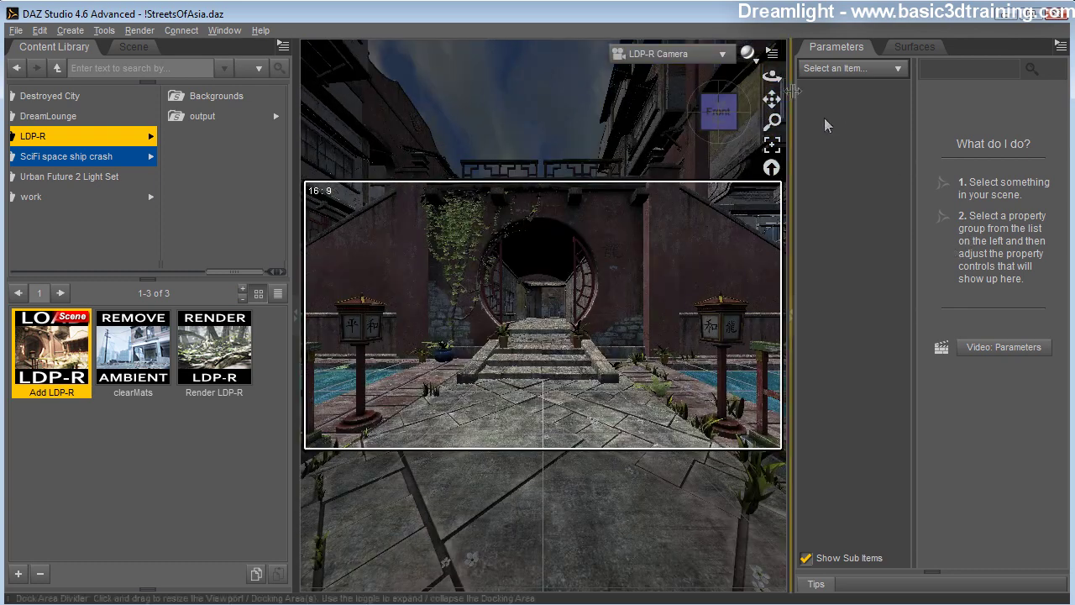
left_click_drag(771, 75, 727, 75)
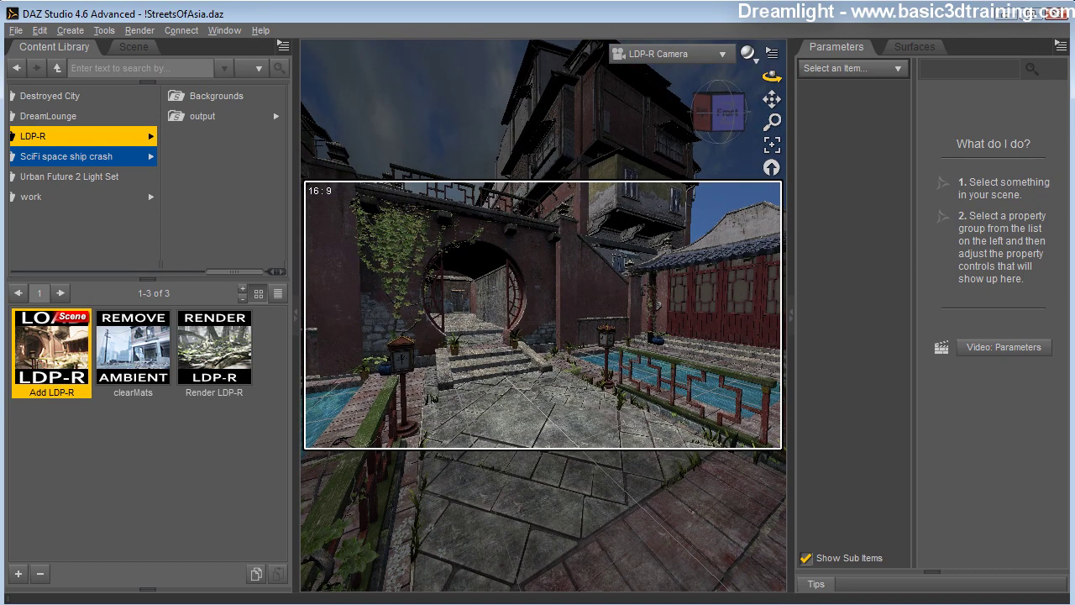
left_click(136, 48)
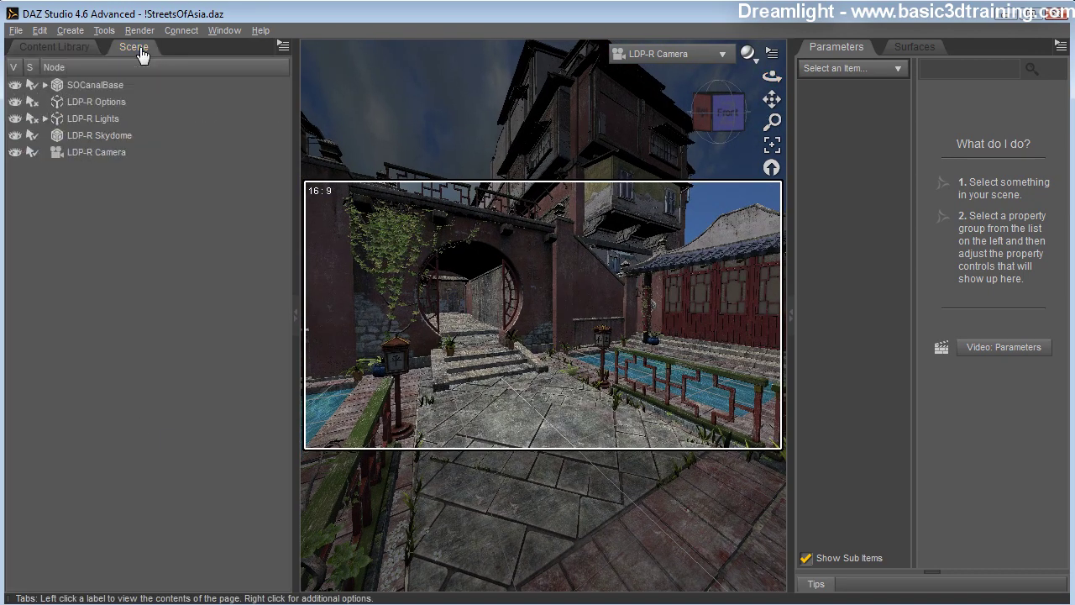
left_click(89, 150)
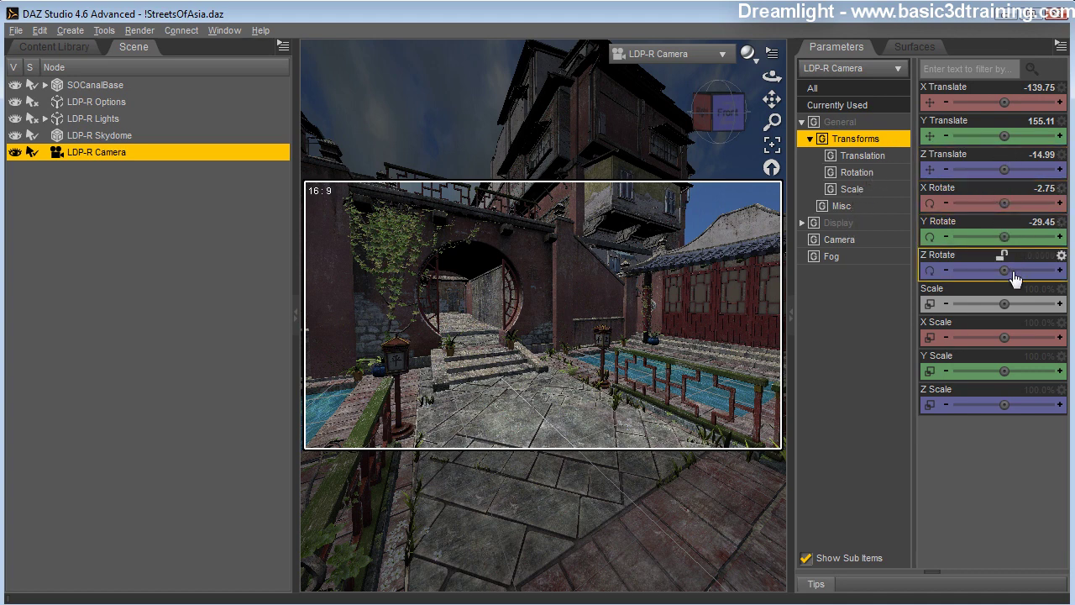
mouse_move(1006, 270)
left_mouse_down()
mouse_move(1019, 271)
mouse_move(1004, 271)
left_mouse_up()
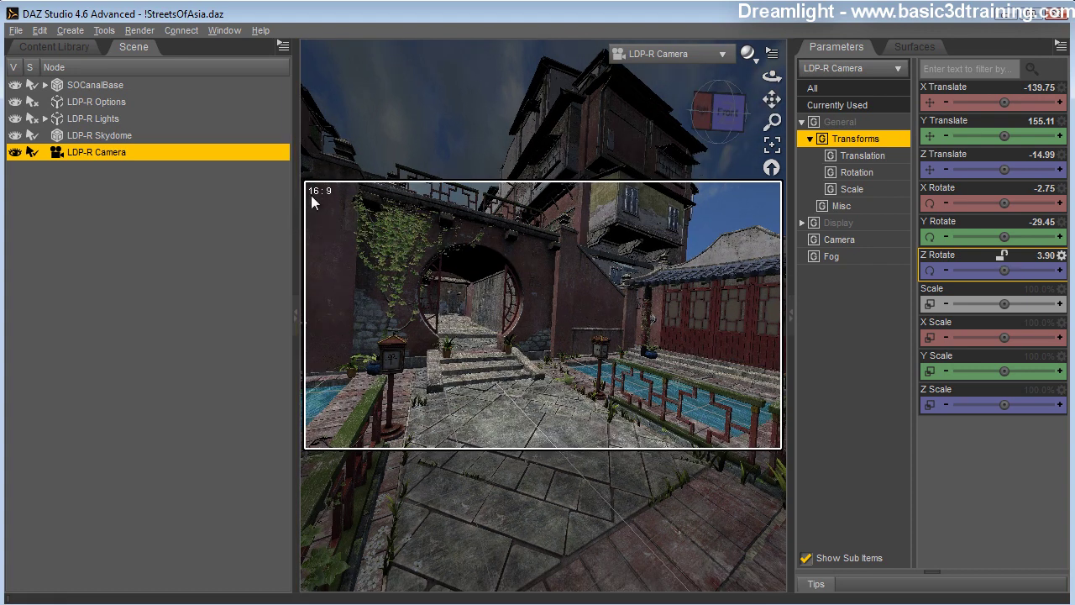
left_click(698, 53)
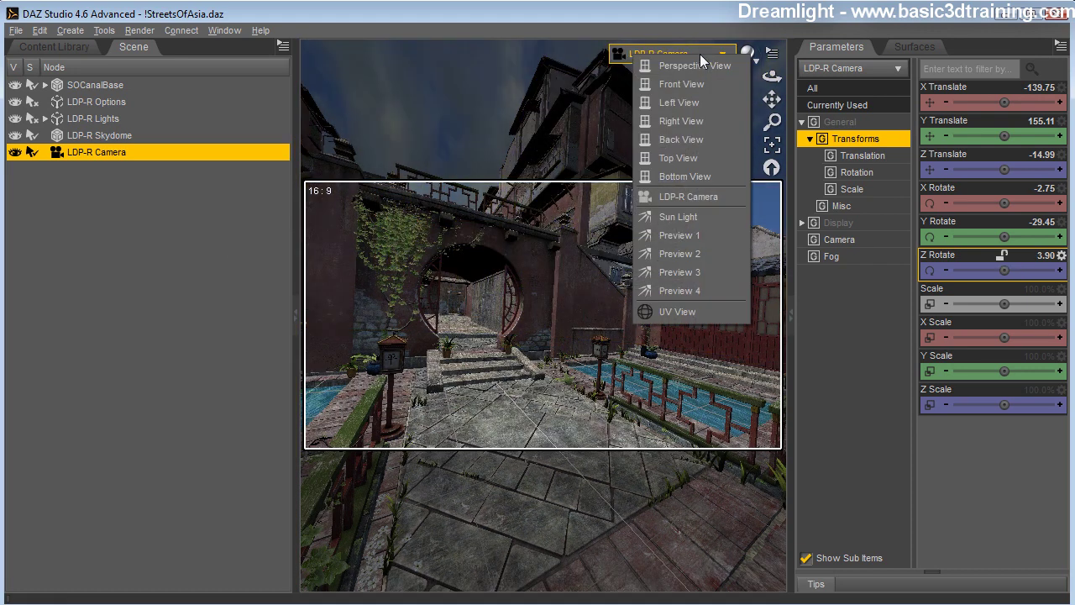
left_click(690, 218)
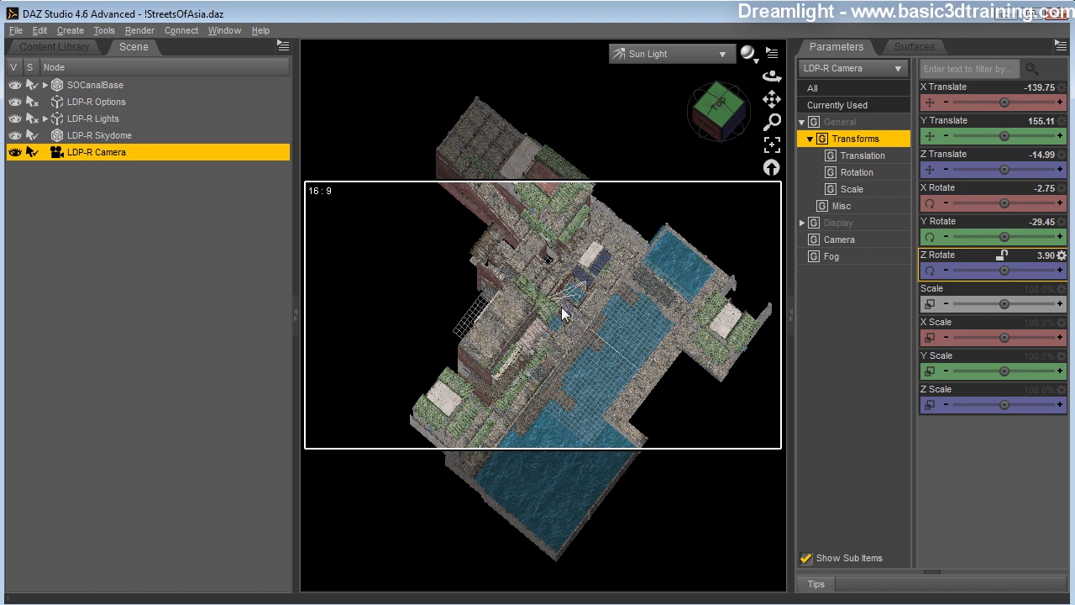
Re-aim the Sun Light, set LDP-R Options Sky Light Resolution to High (16 Lights), and return to LDP-R Camera.
left_click_drag(771, 76, 177, 411)
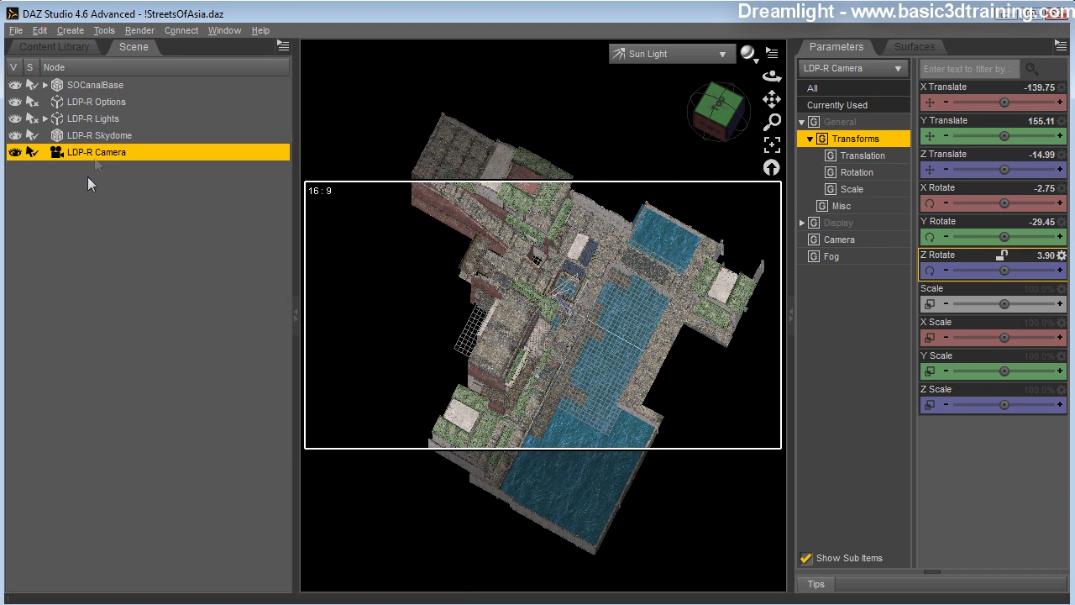
left_click(95, 104)
left_click(972, 104)
left_click(967, 151)
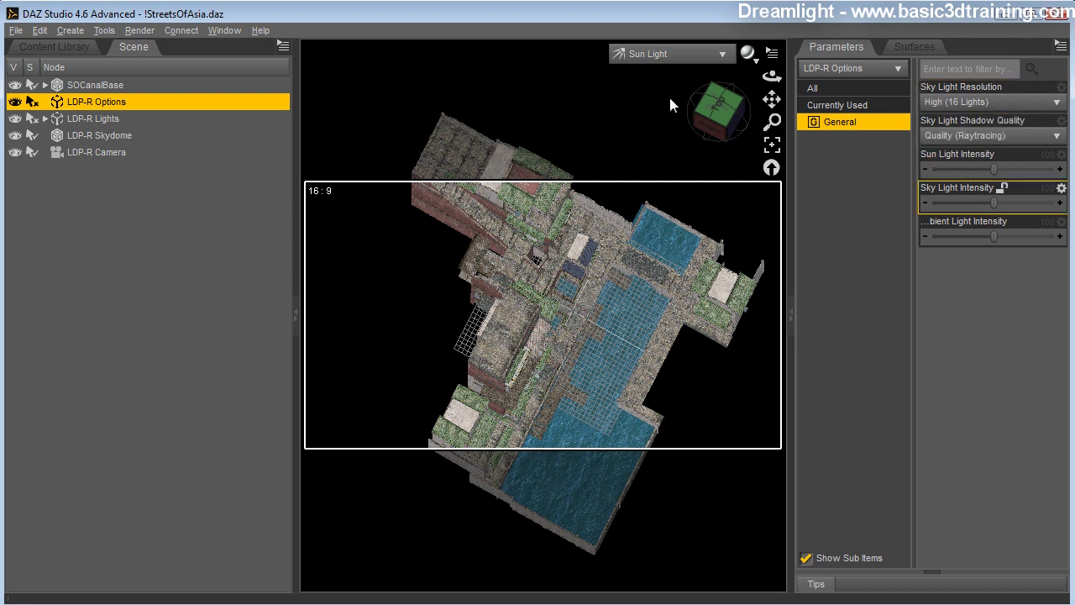
left_click(669, 56)
left_click(651, 202)
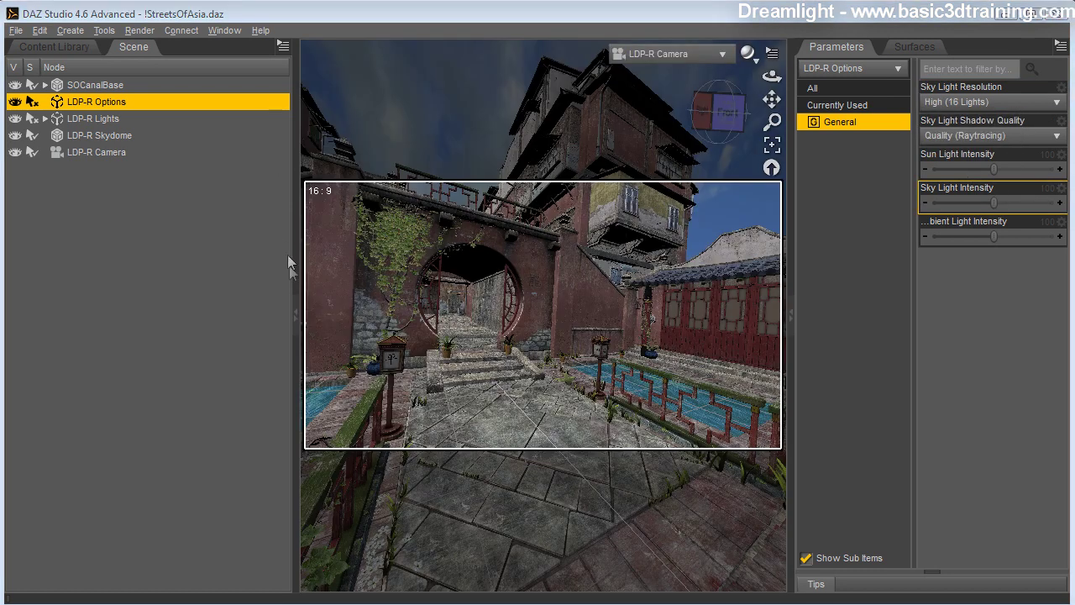
Expand SOCanalBase in the Scene list and remove the SOSkydome item from the scene.
left_click(79, 85)
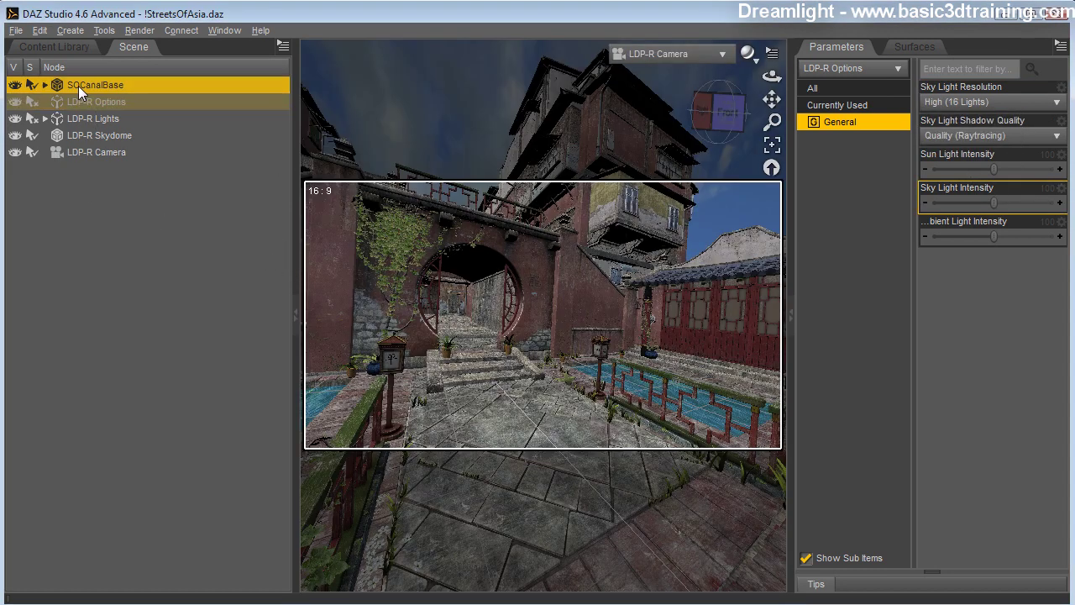
left_click(45, 84)
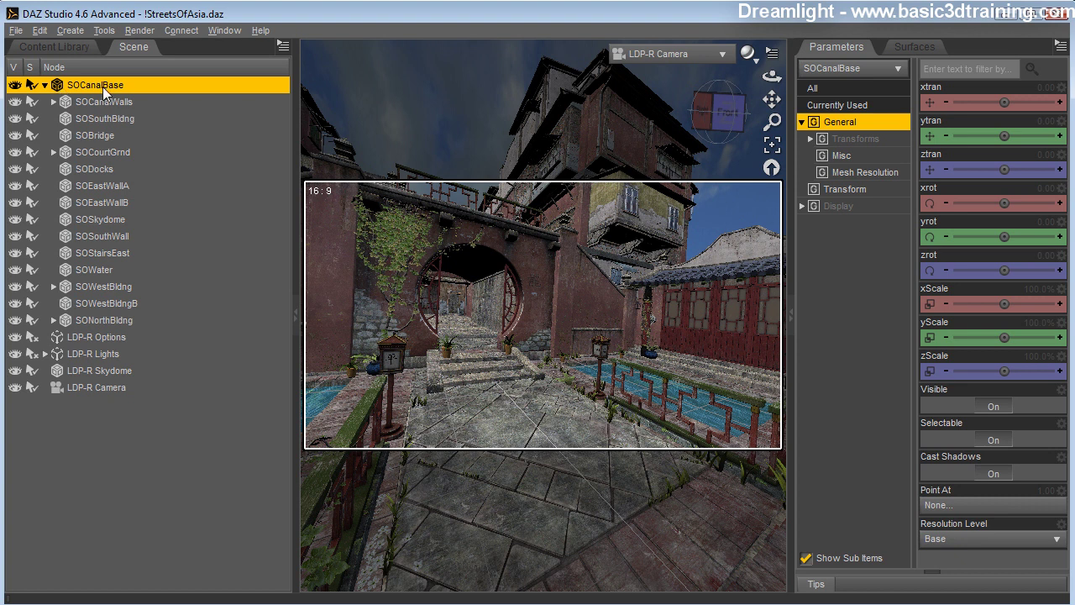
left_click(87, 220)
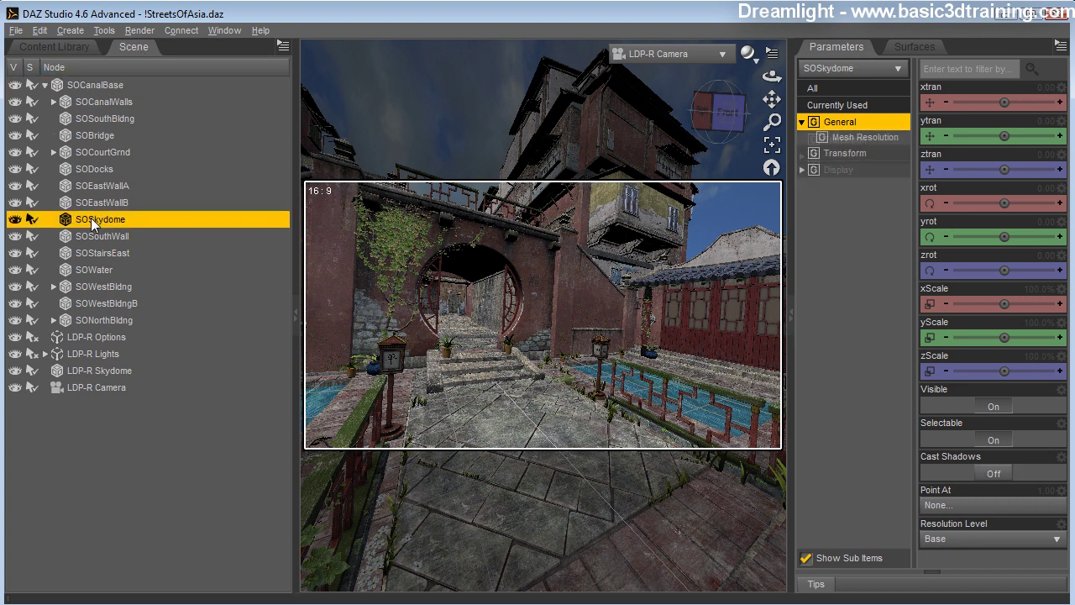
right_click(94, 222)
left_click(126, 245)
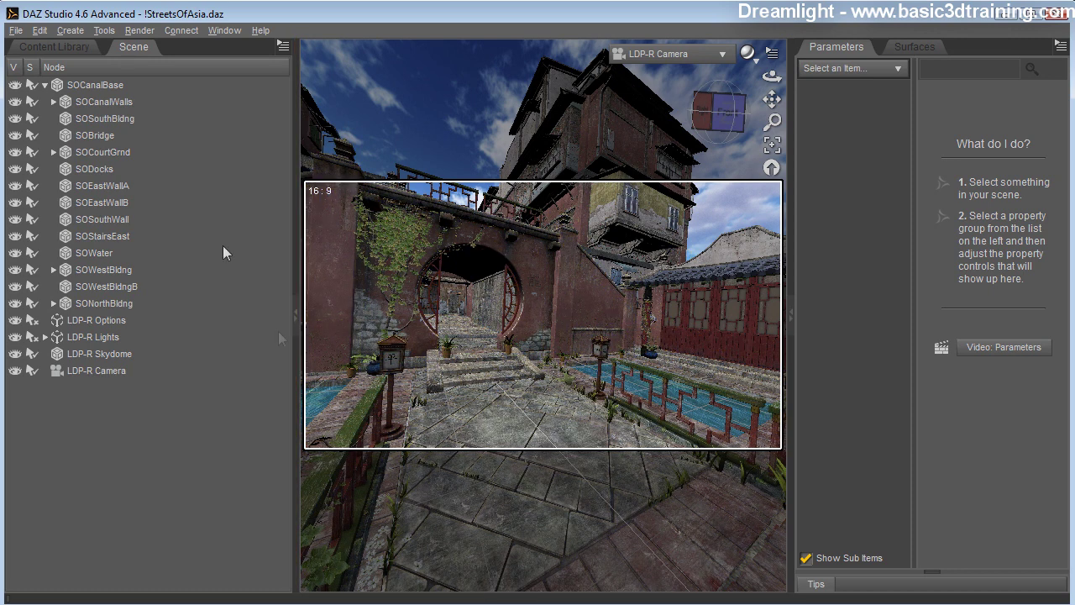
Start the Render LDP-R multi-pass render of the courtyard shot.
left_click(137, 32)
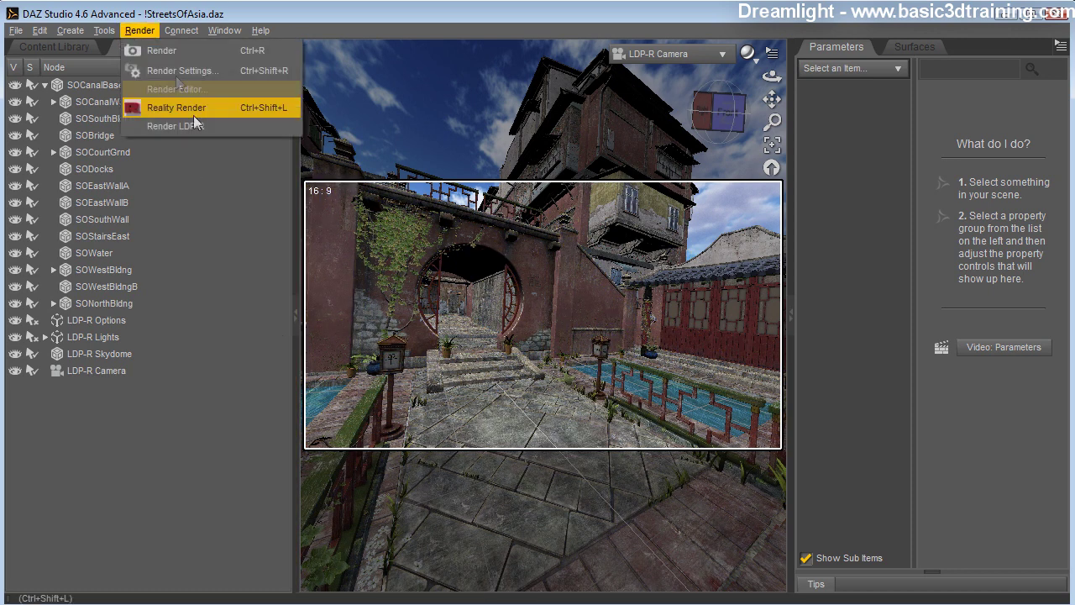
left_click(179, 124)
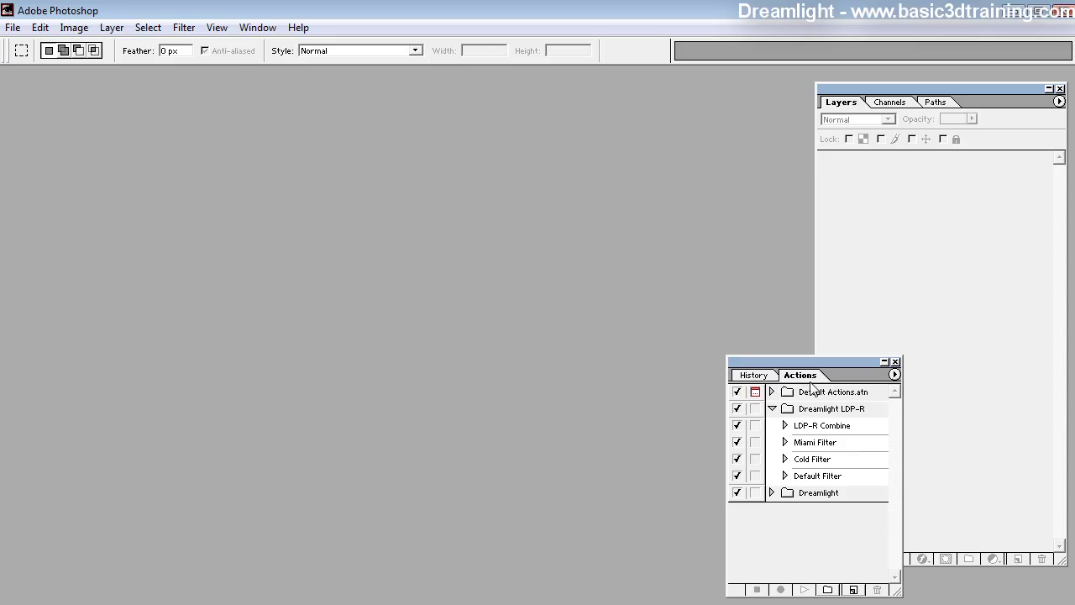
In the Open dialog, browse to My Library > Dreamlight > LDP-R > output.
left_click(259, 28)
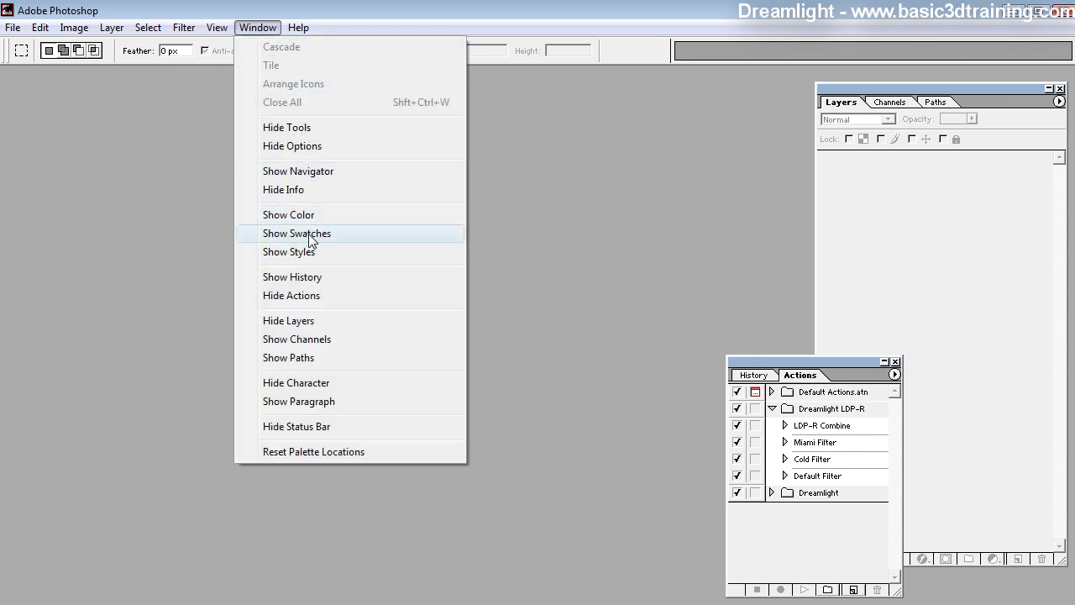
left_click(520, 23)
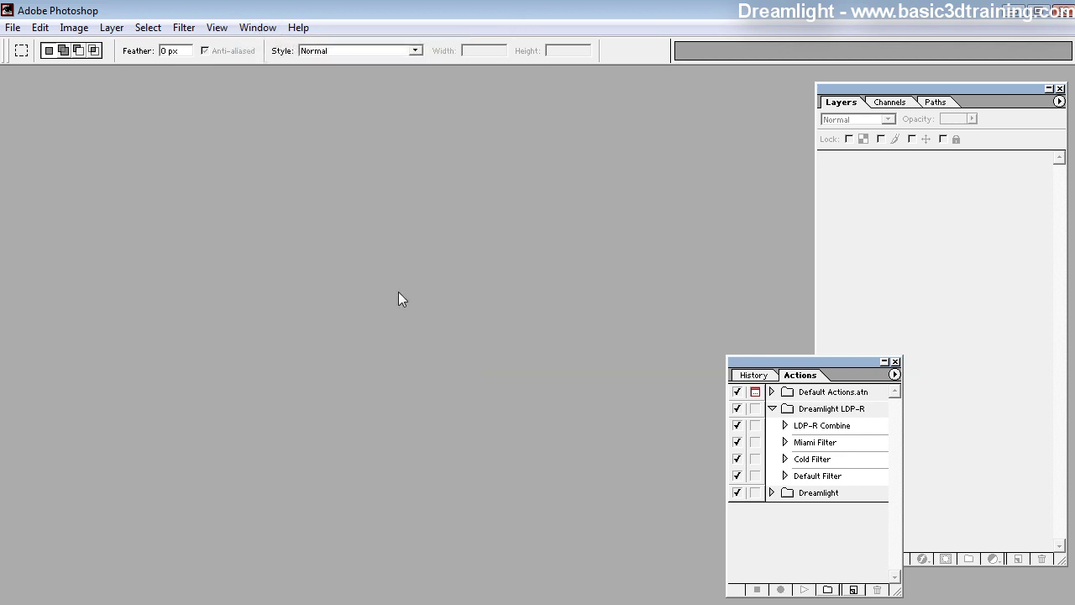
left_click(14, 27)
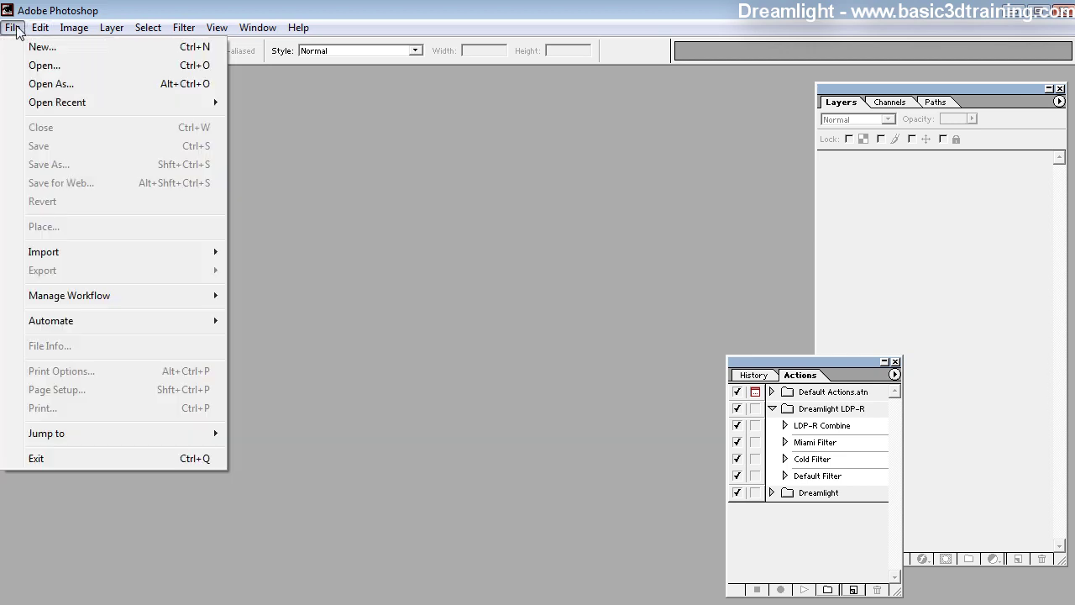
left_click(32, 66)
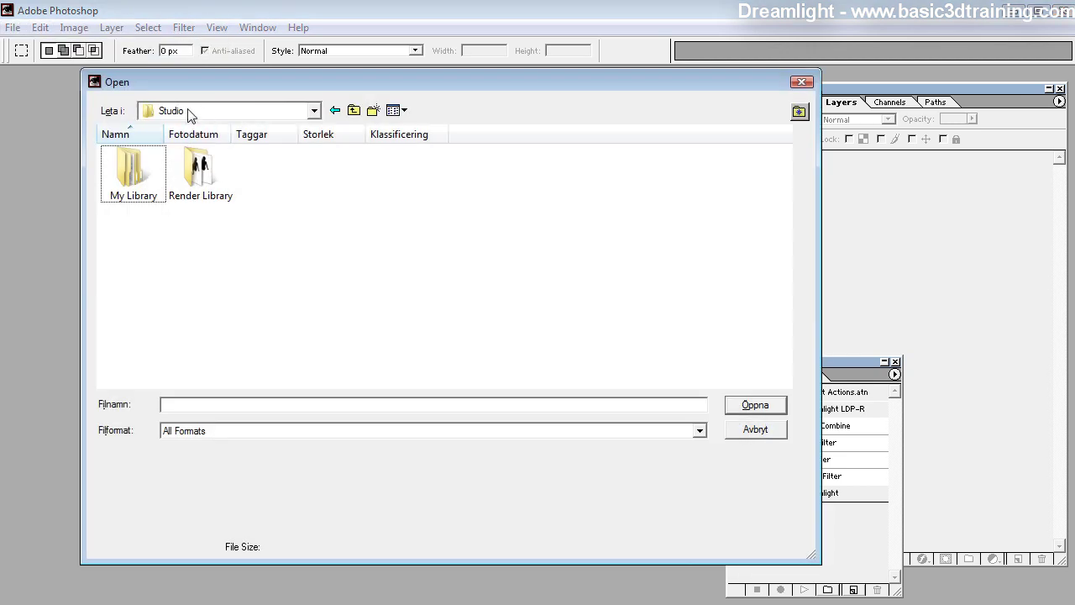
double_click(133, 172)
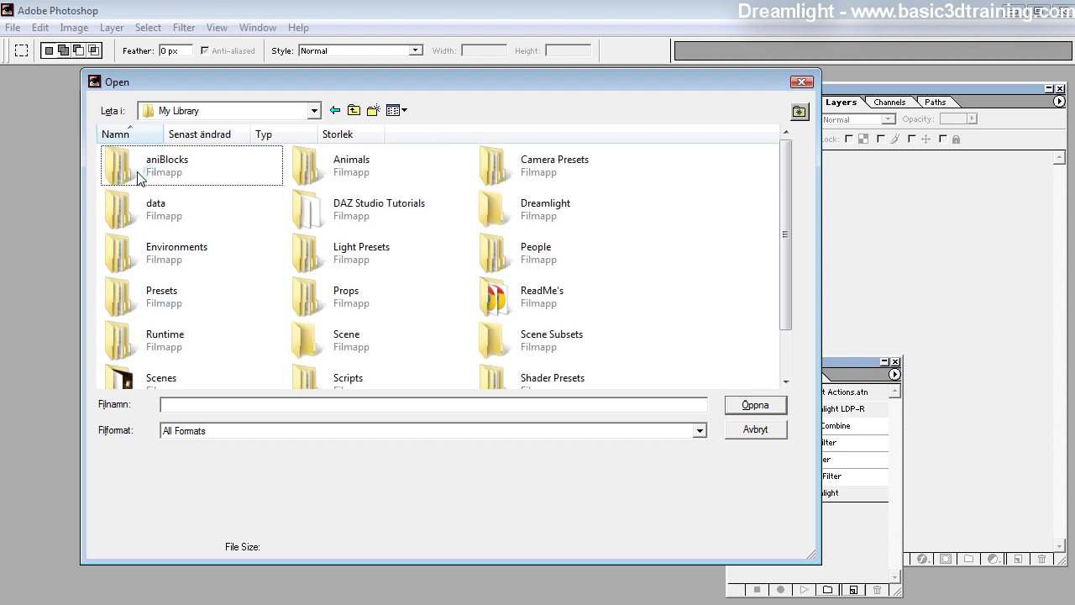
double_click(480, 206)
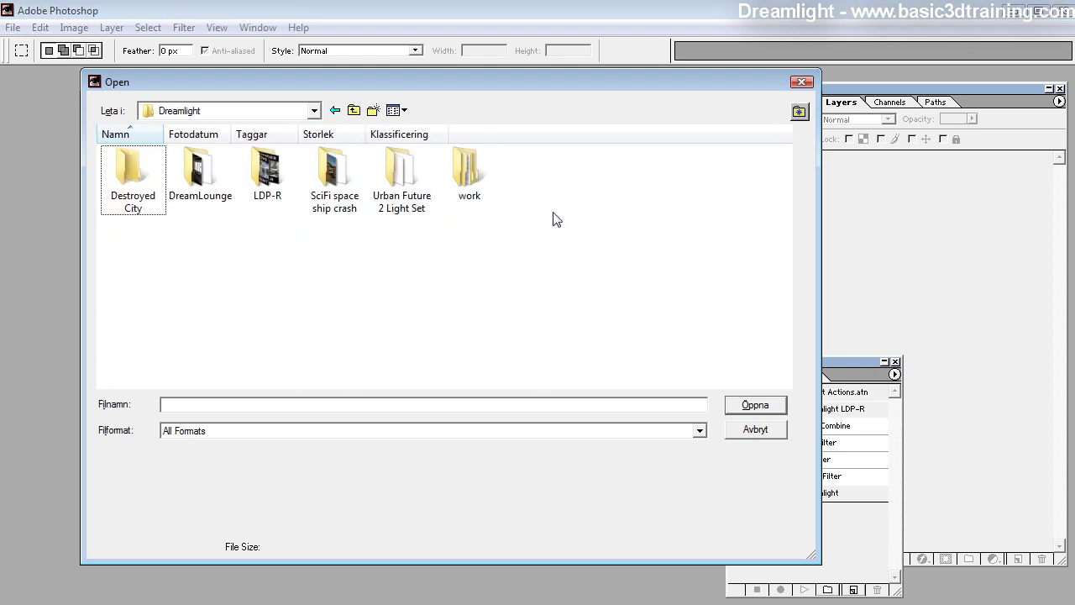
double_click(267, 172)
left_click(240, 193)
double_click(240, 193)
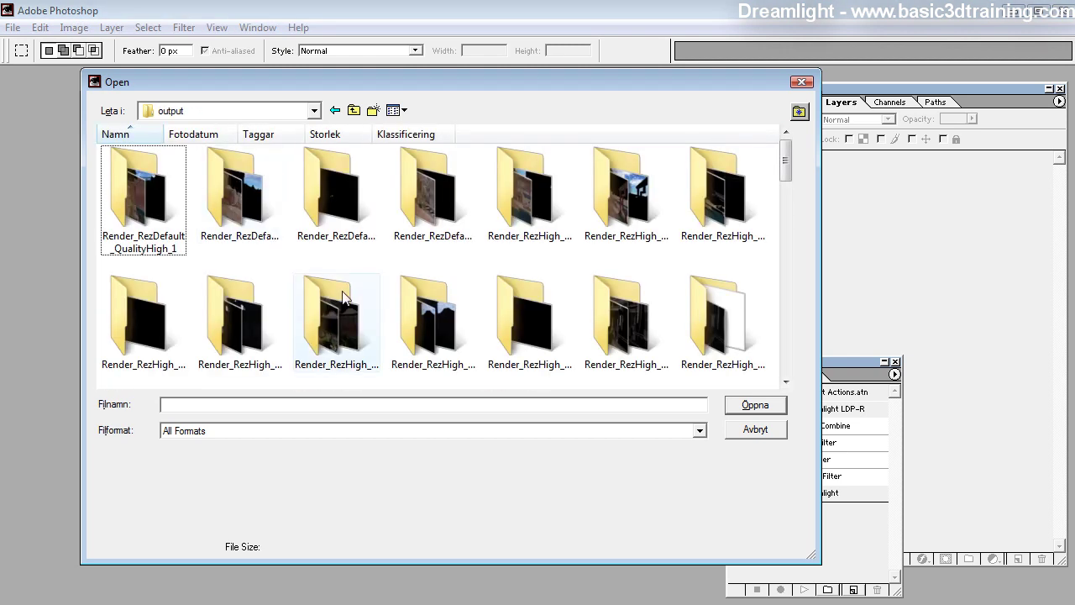
Show the render folders in detail view, sorted newest first by Senast ändrad.
left_click(391, 111)
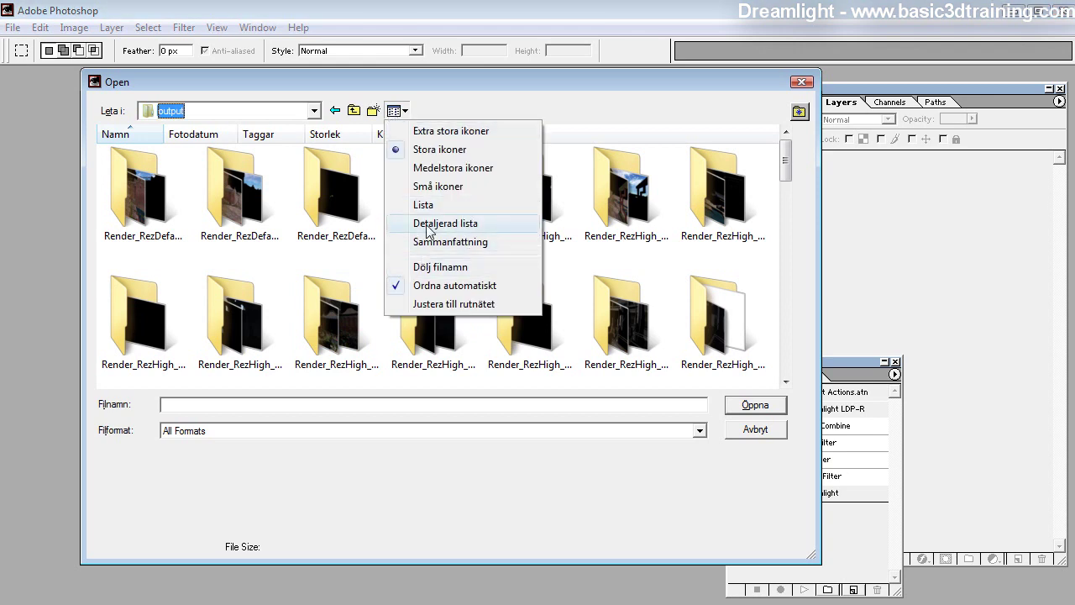
left_click(428, 226)
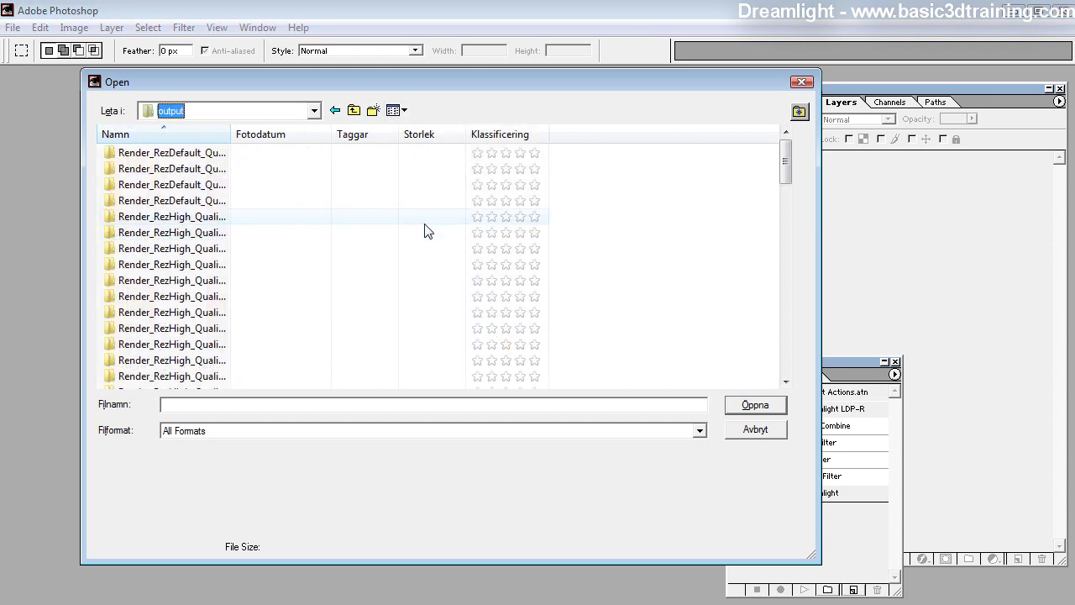
right_click(389, 134)
left_click(440, 317)
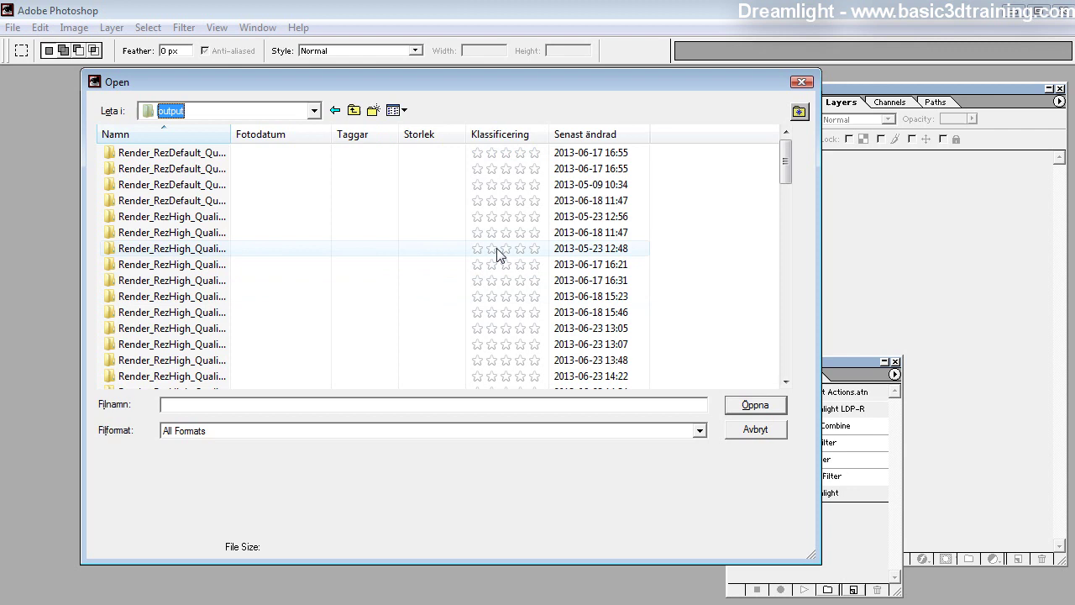
left_click(597, 134)
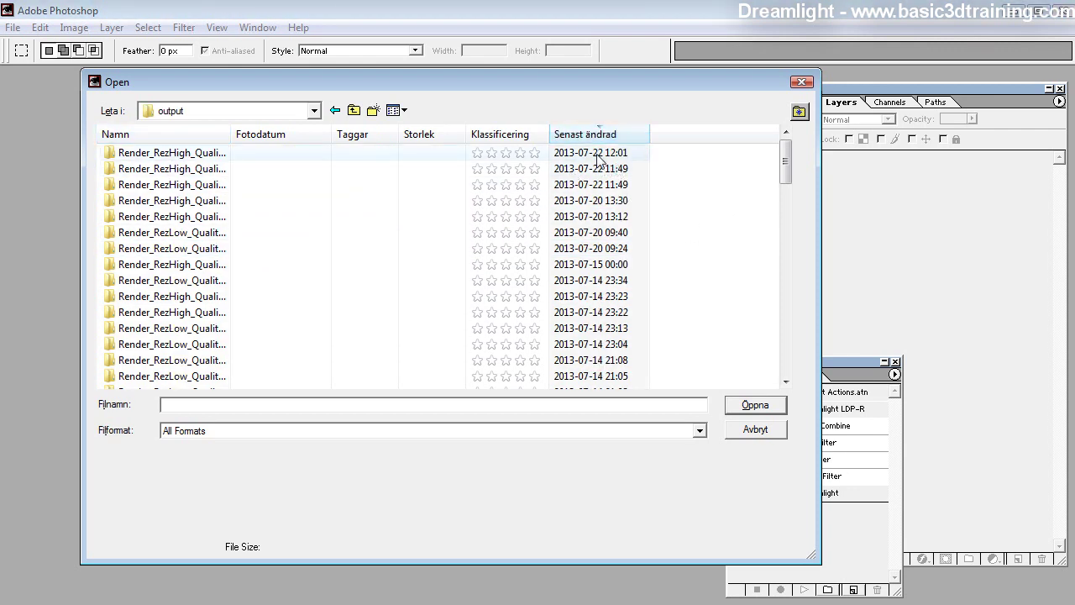
left_click_drag(230, 134, 330, 135)
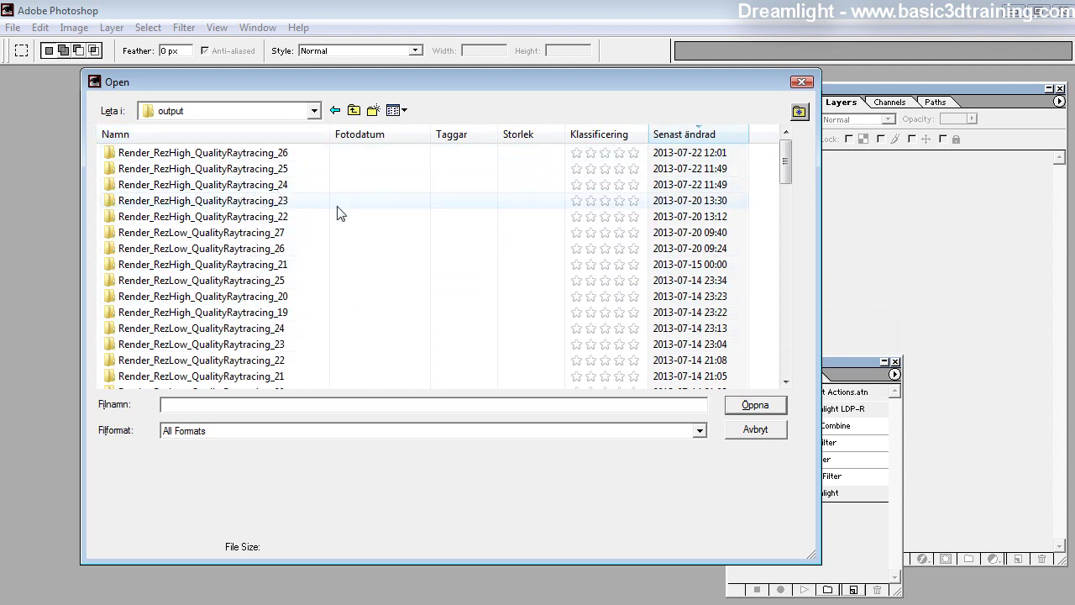
Open all eight passes, 0_Fog through 7_Mix, from Render_RezHigh_QualityRaytracing_26.
double_click(206, 156)
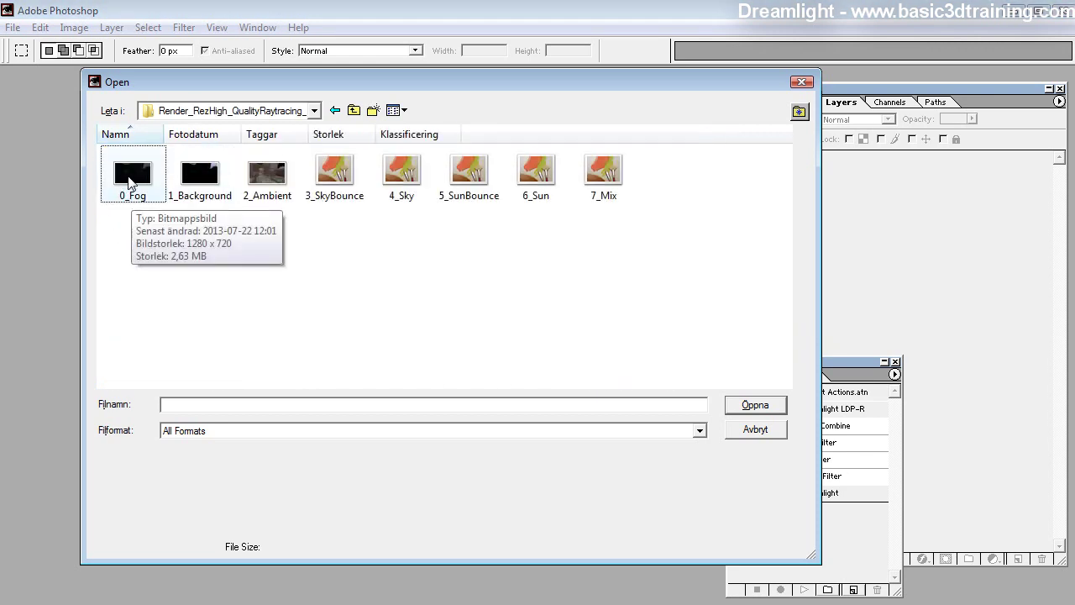
left_click(126, 179)
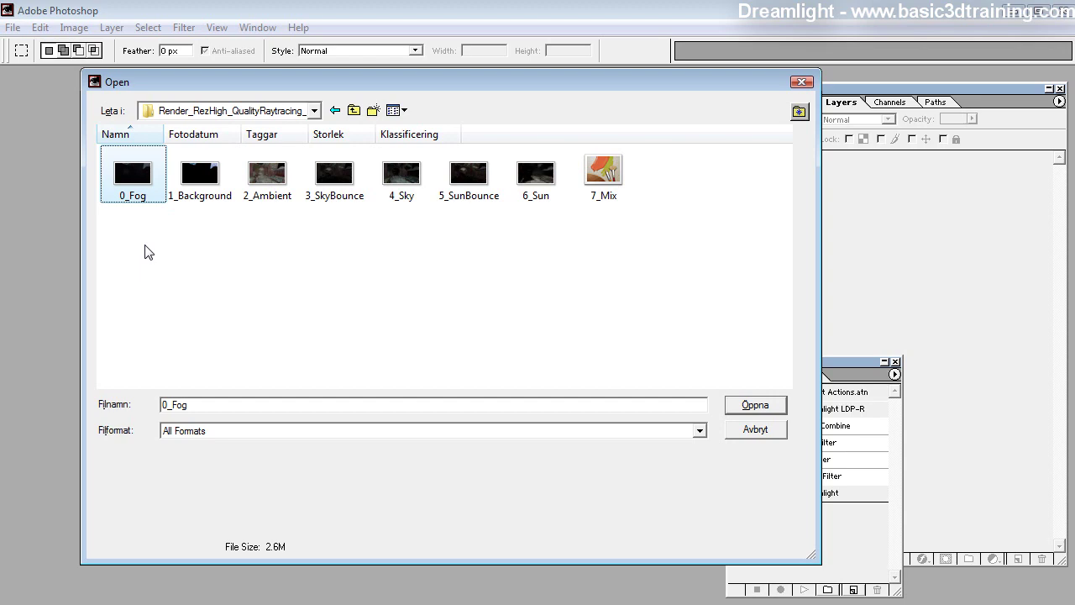
left_click(594, 182, "shift")
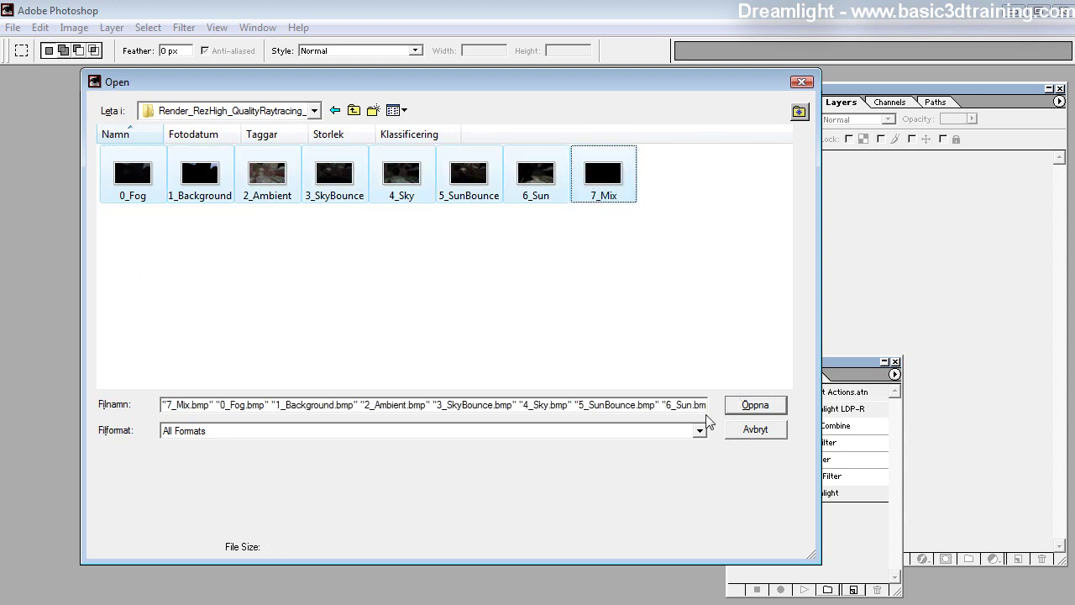
left_click(753, 405)
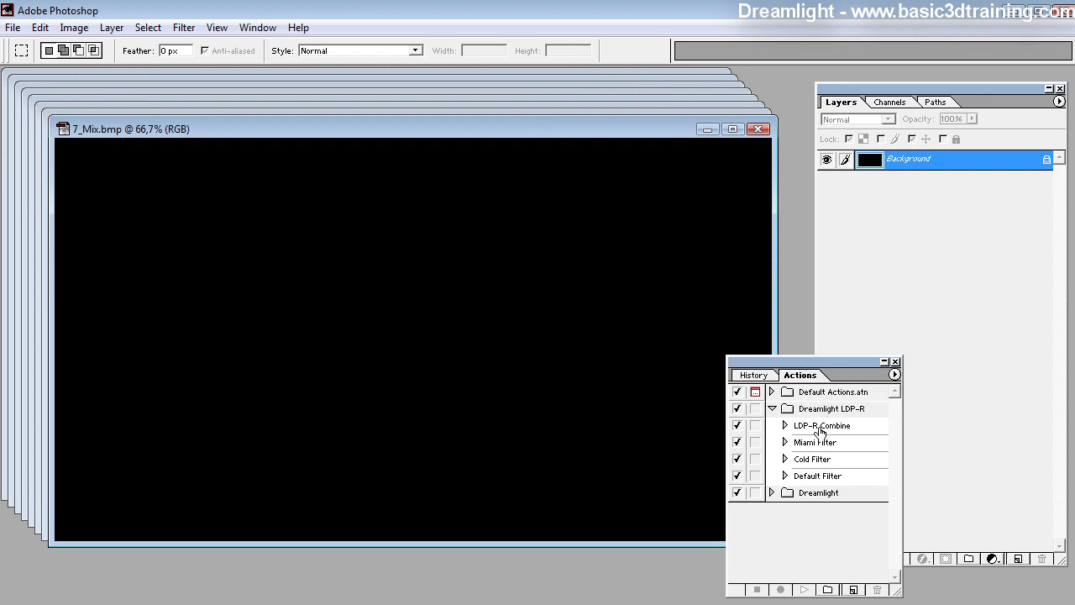
Play the LDP-R Combine action to stack the passes as Screen layers in 7_Mix.bmp.
left_click(813, 428)
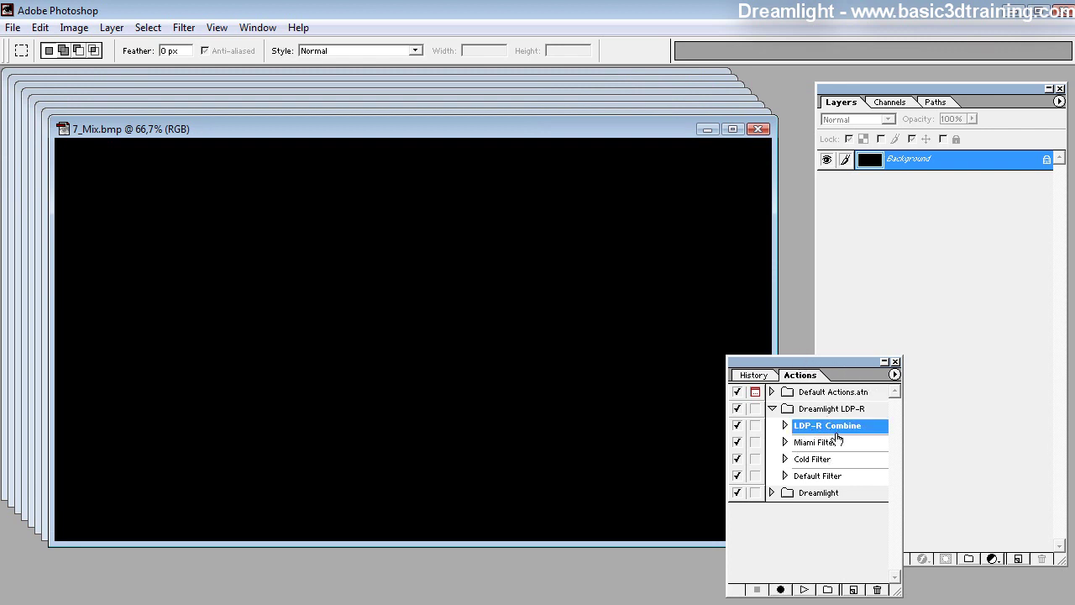
left_click(804, 590)
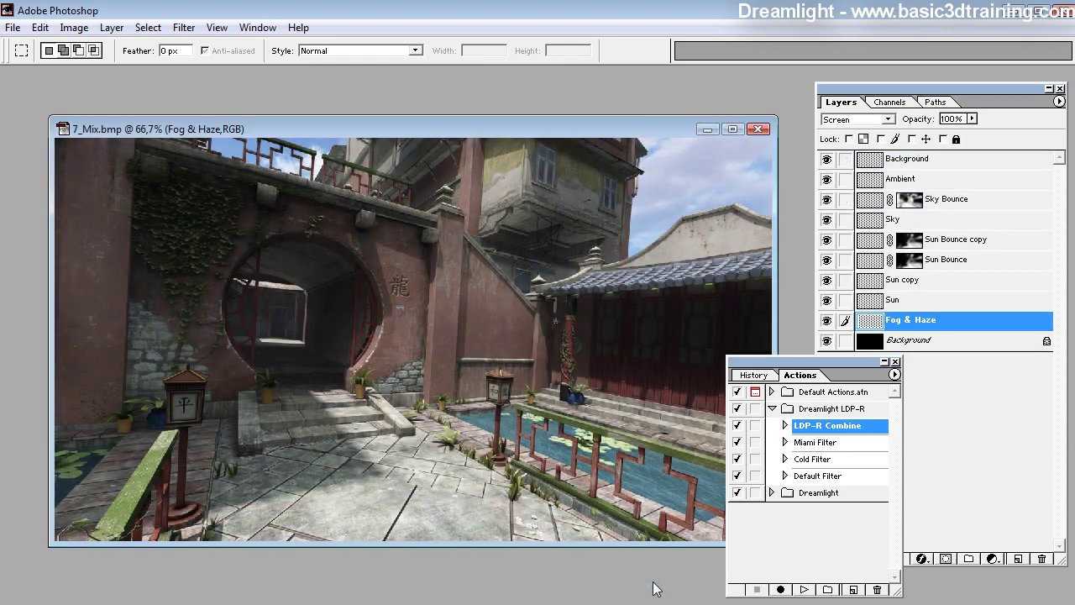
left_click_drag(374, 128, 351, 114)
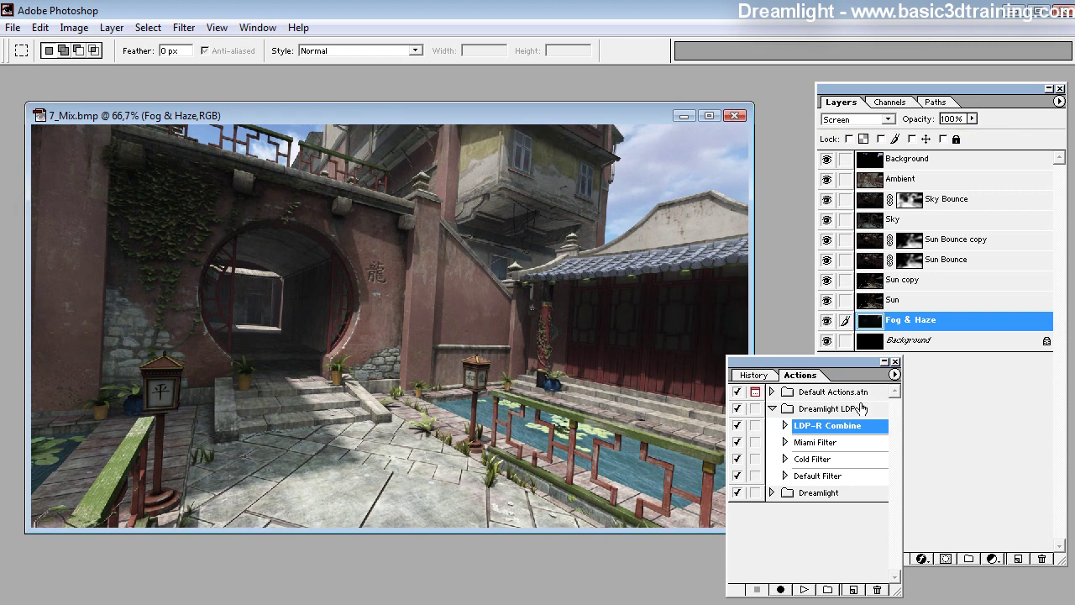
left_click_drag(770, 369, 681, 571)
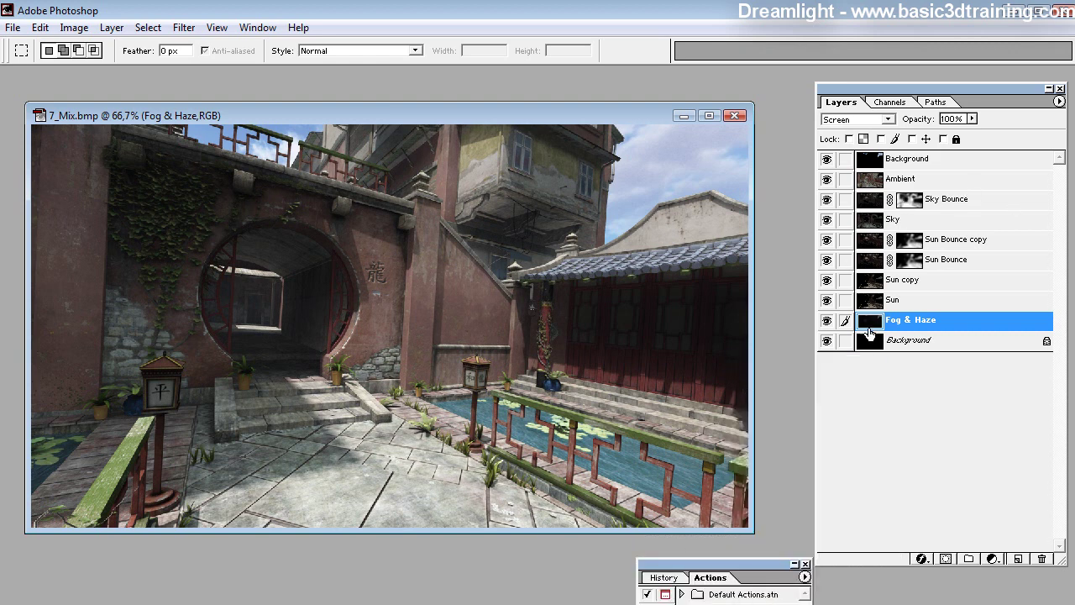
left_click(827, 321)
left_click(828, 320)
left_click(972, 120)
mouse_move(972, 139)
left_mouse_down()
mouse_move(915, 138)
mouse_move(989, 137)
left_mouse_up()
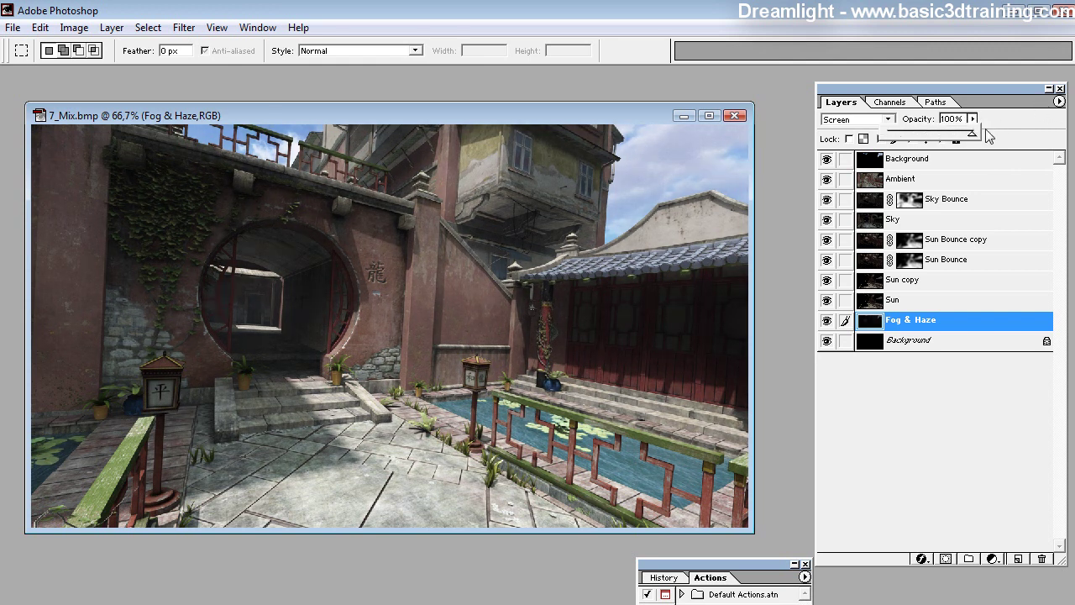
left_click(1060, 101)
left_click(1068, 128)
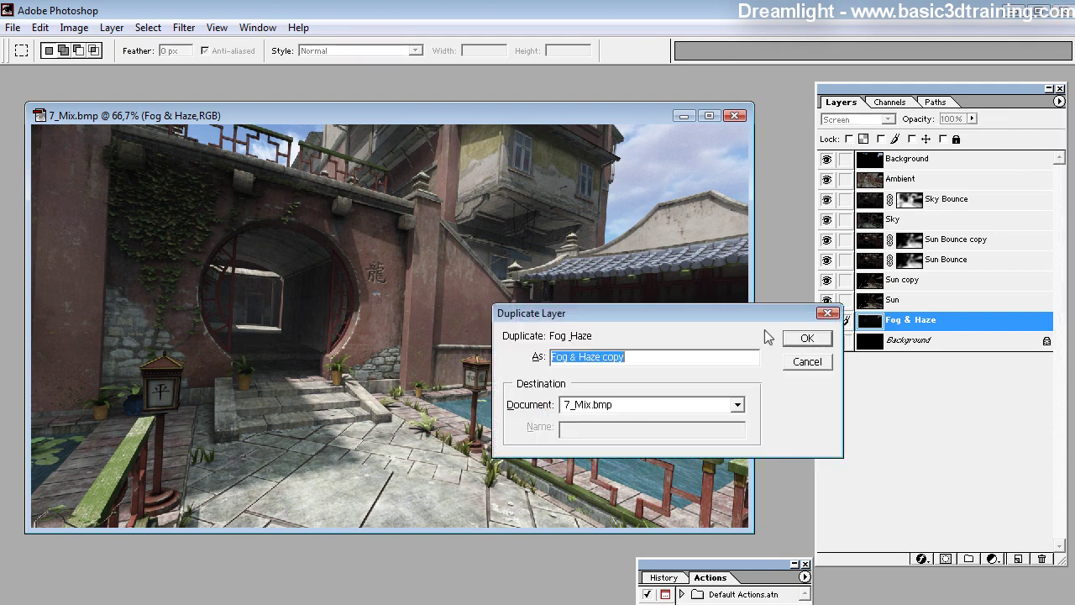
left_click(808, 337)
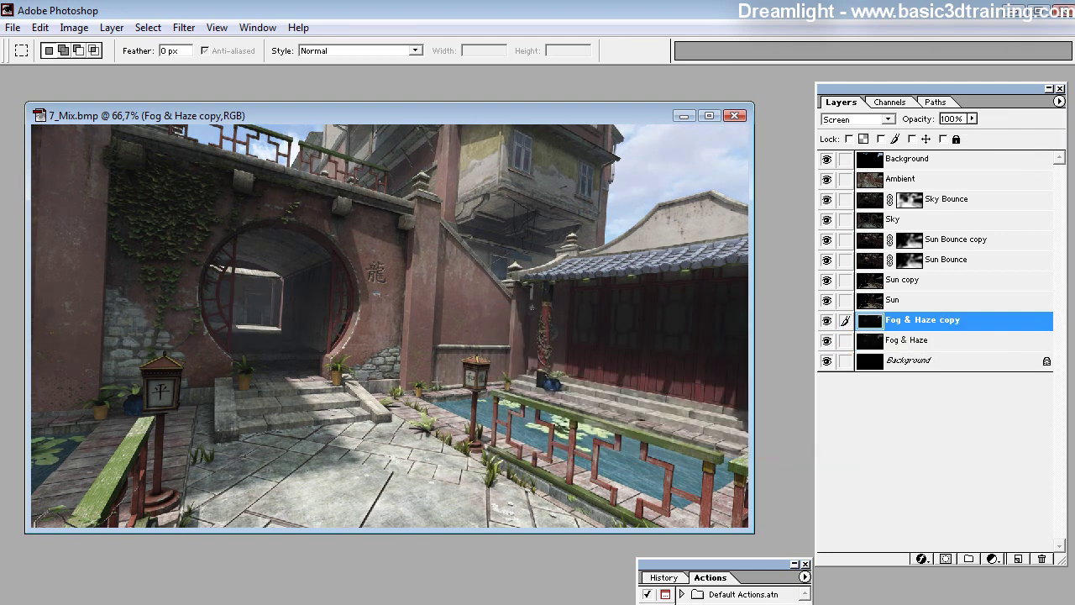
left_click(74, 27)
mouse_move(97, 73)
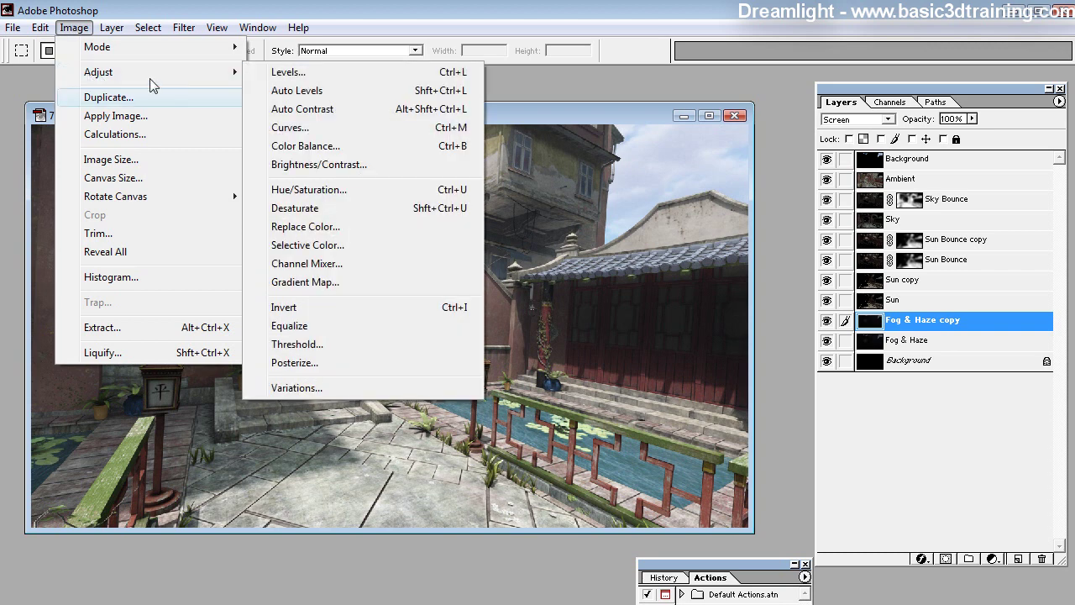
left_click(300, 165)
left_click_drag(724, 518, 797, 519)
mouse_move(724, 474)
left_mouse_down()
mouse_move(751, 478)
mouse_move(735, 475)
left_mouse_up()
left_click_drag(797, 513, 790, 515)
left_click(847, 482)
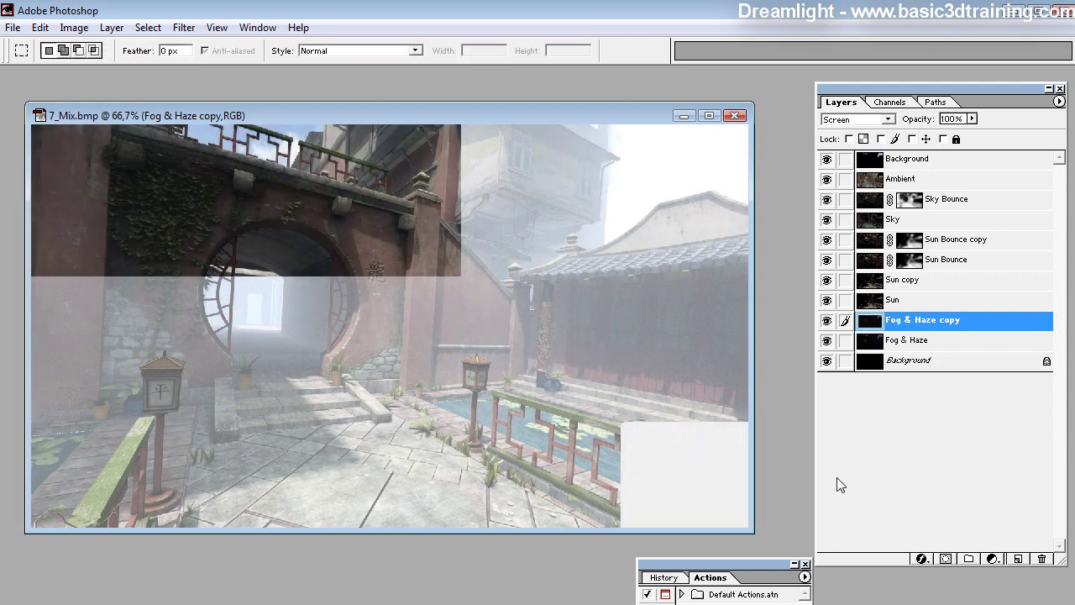
left_click_drag(876, 325, 1042, 559)
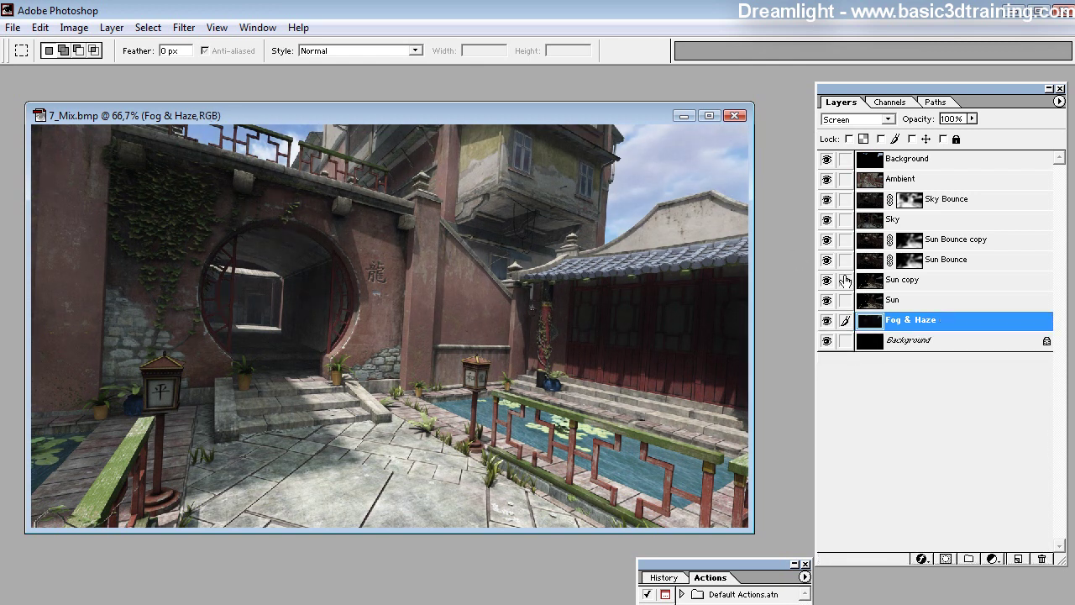
left_click(872, 304)
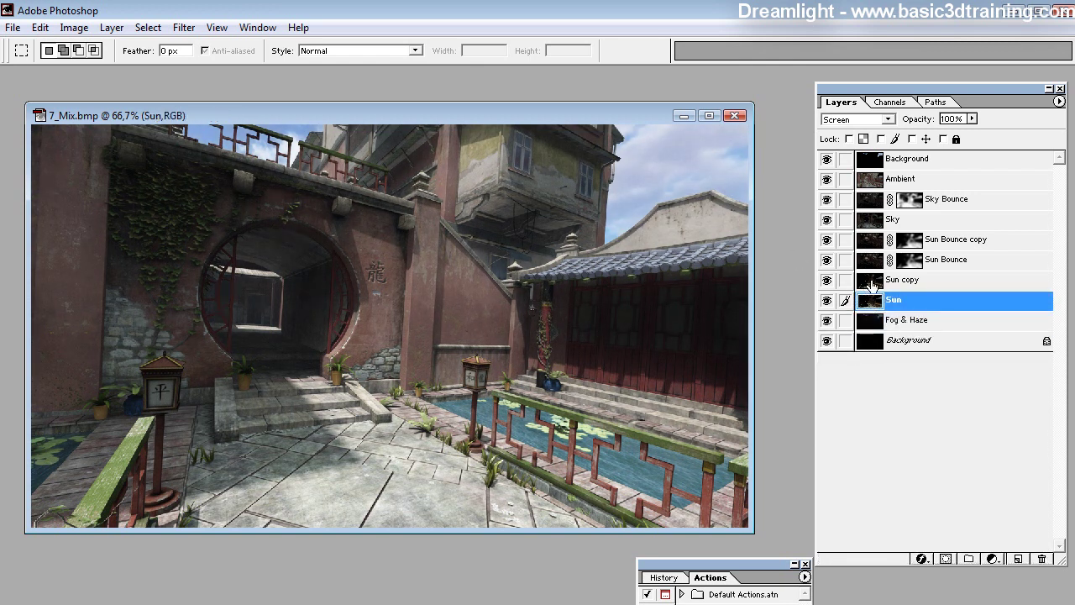
left_click(870, 282)
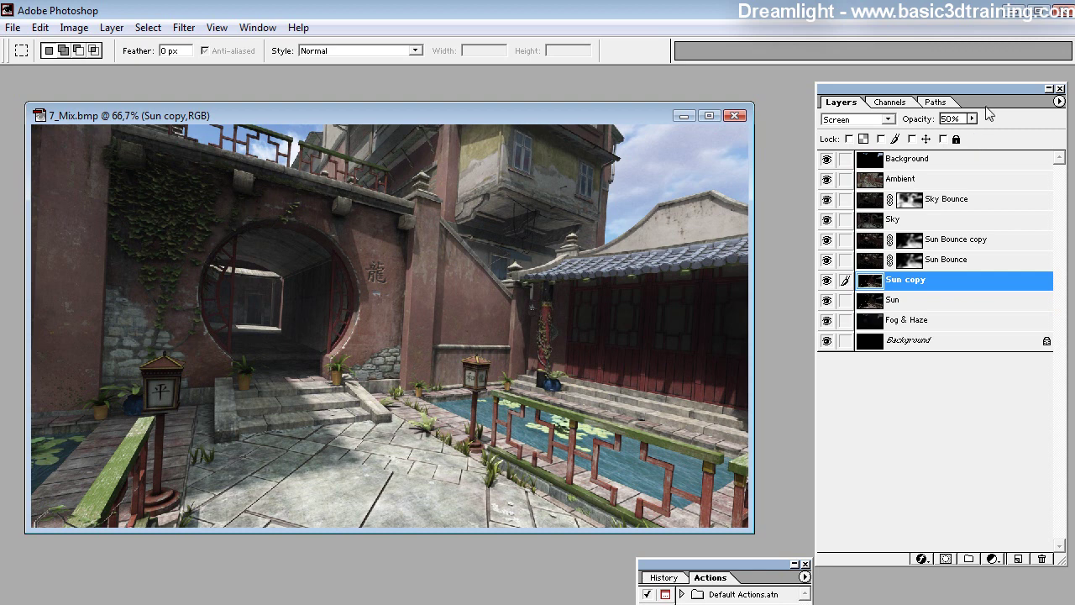
left_click(972, 118)
mouse_move(972, 138)
left_mouse_down()
mouse_move(1039, 142)
mouse_move(864, 143)
mouse_move(1014, 139)
mouse_move(950, 139)
mouse_move(974, 137)
left_mouse_up()
left_click(873, 260)
left_click(874, 240)
left_click(875, 262)
left_click(874, 241)
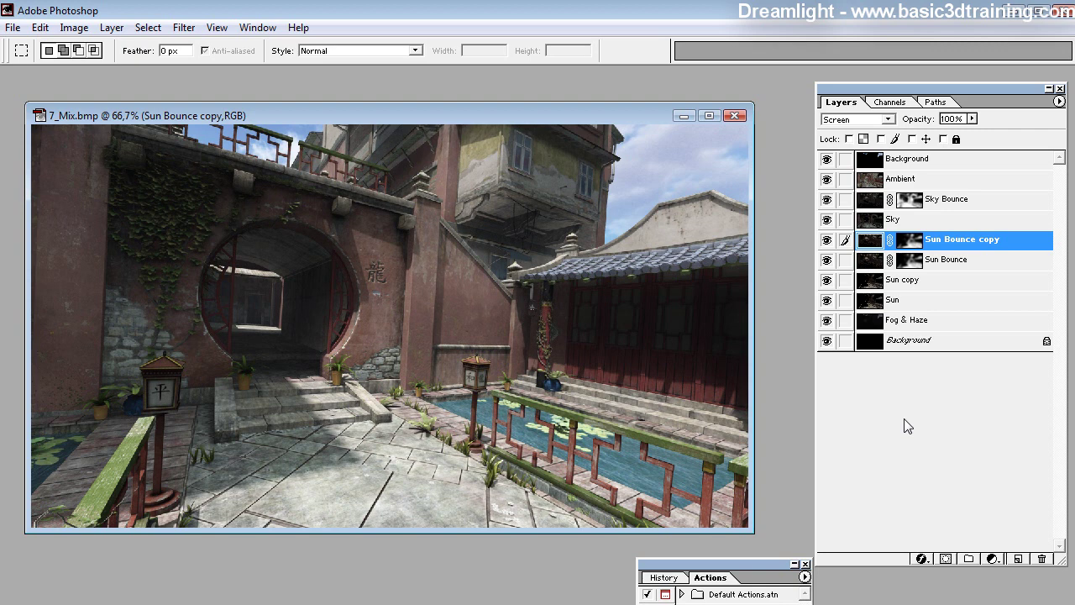
left_click(827, 240)
left_click(827, 240)
left_click(972, 118)
left_click_drag(972, 142, 914, 136)
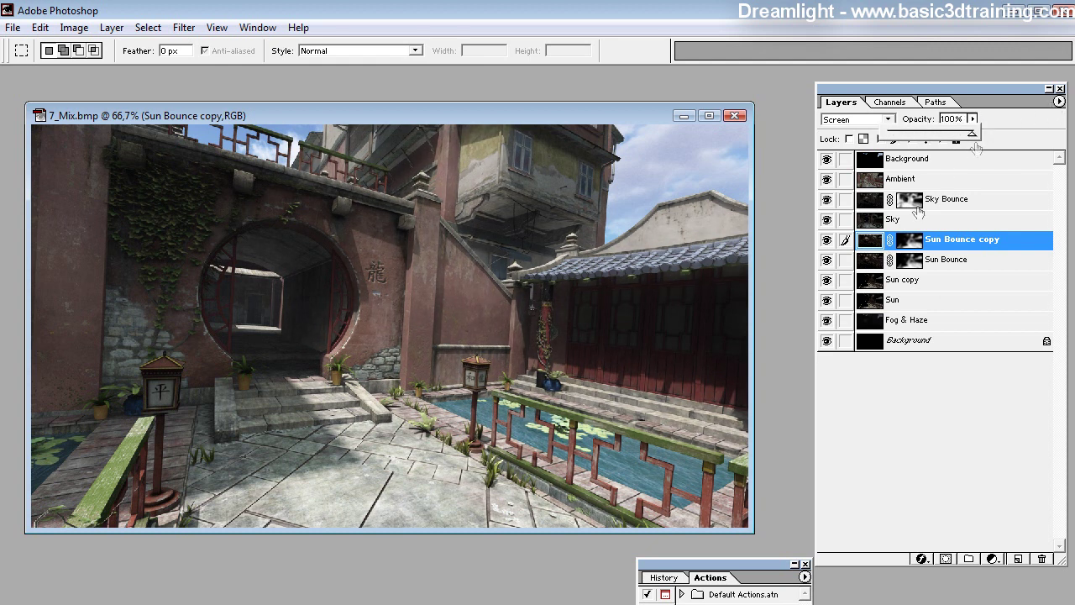
left_click(870, 221)
left_click(826, 221)
left_click(826, 221)
left_click(972, 119)
left_click_drag(972, 131, 1016, 141)
left_click(1059, 101)
left_click(1067, 126)
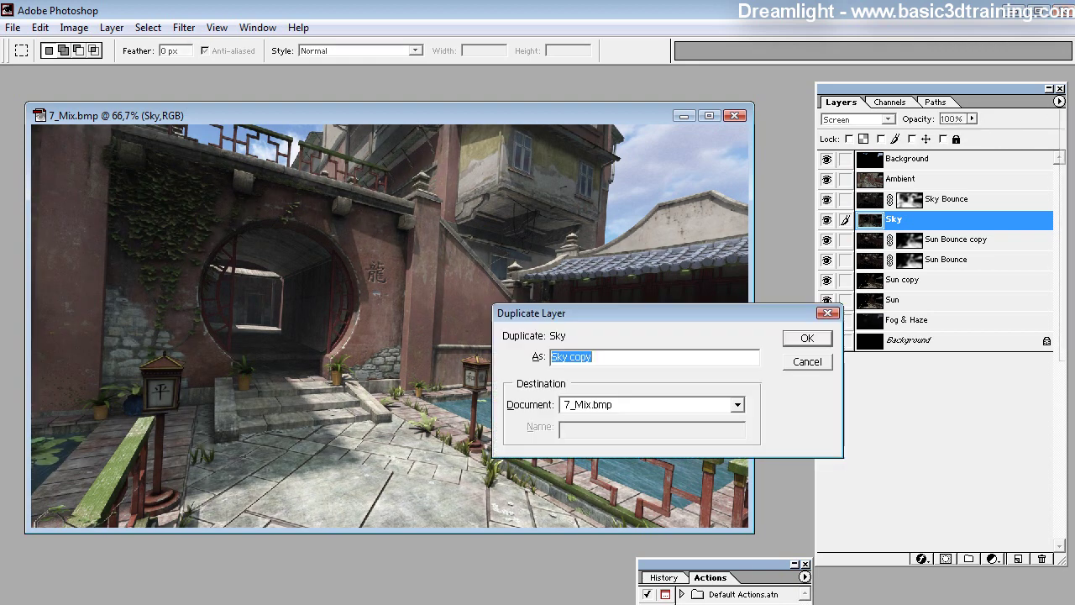
left_click(807, 340)
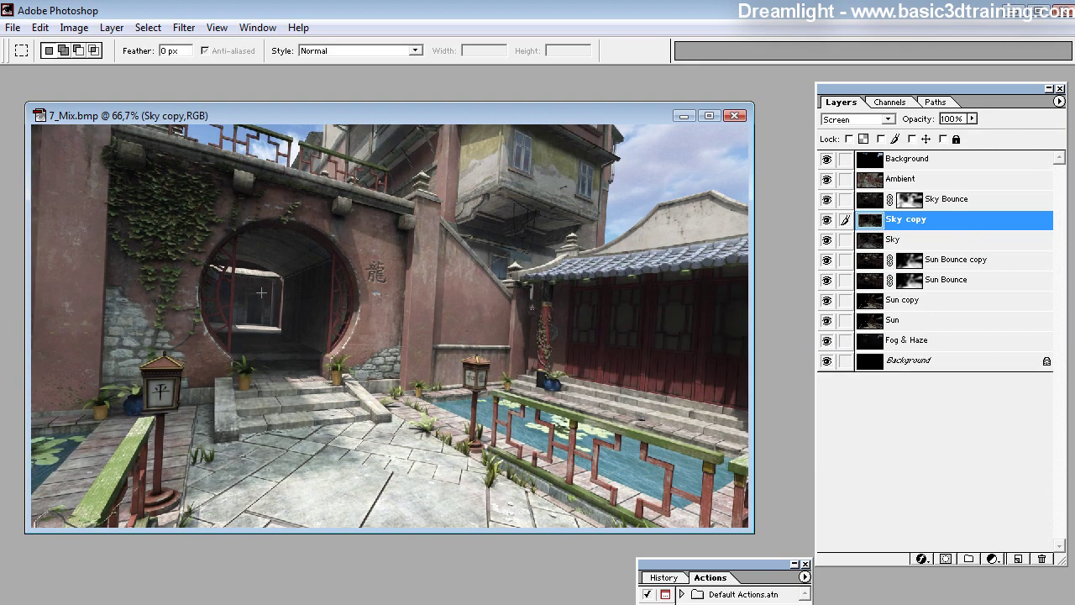
left_click_drag(865, 222, 1055, 543)
left_click(869, 199)
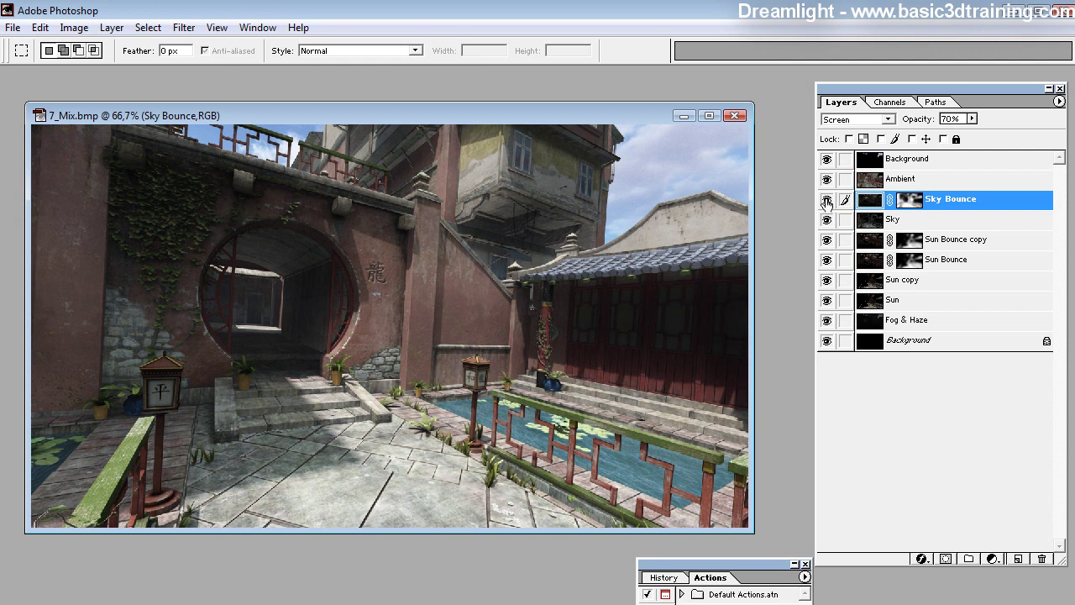
left_click(827, 200)
left_click(826, 200)
left_click(867, 180)
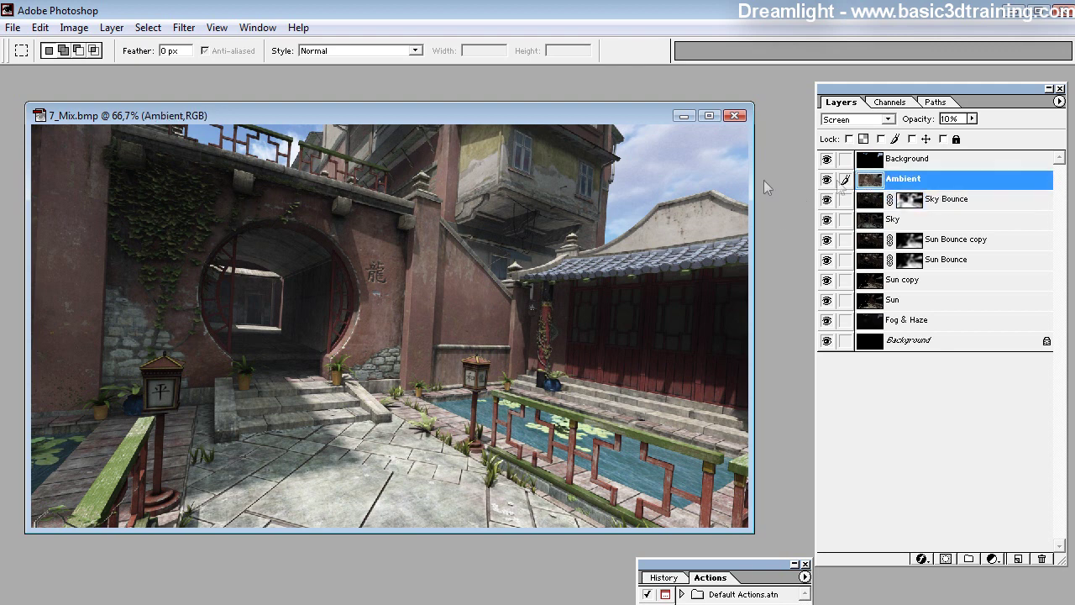
Preview Ambient and Background opacity changes, restoring Ambient to 10% and Background to 100%.
left_click(972, 119)
mouse_move(975, 138)
left_mouse_down()
mouse_move(1019, 141)
mouse_move(956, 143)
mouse_move(1001, 145)
mouse_move(974, 144)
left_mouse_up()
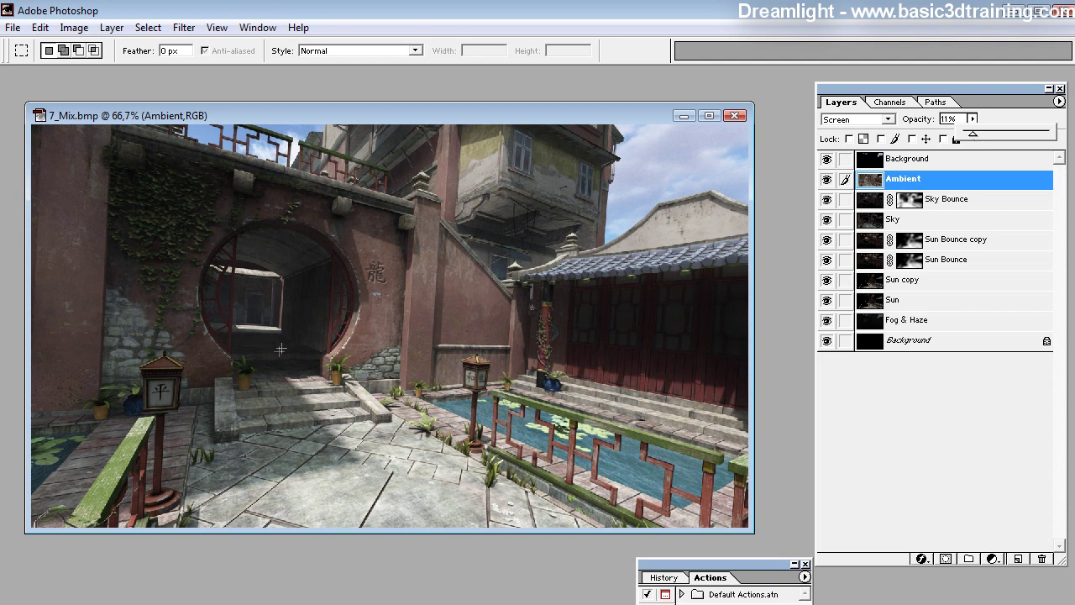
left_click_drag(972, 134, 968, 135)
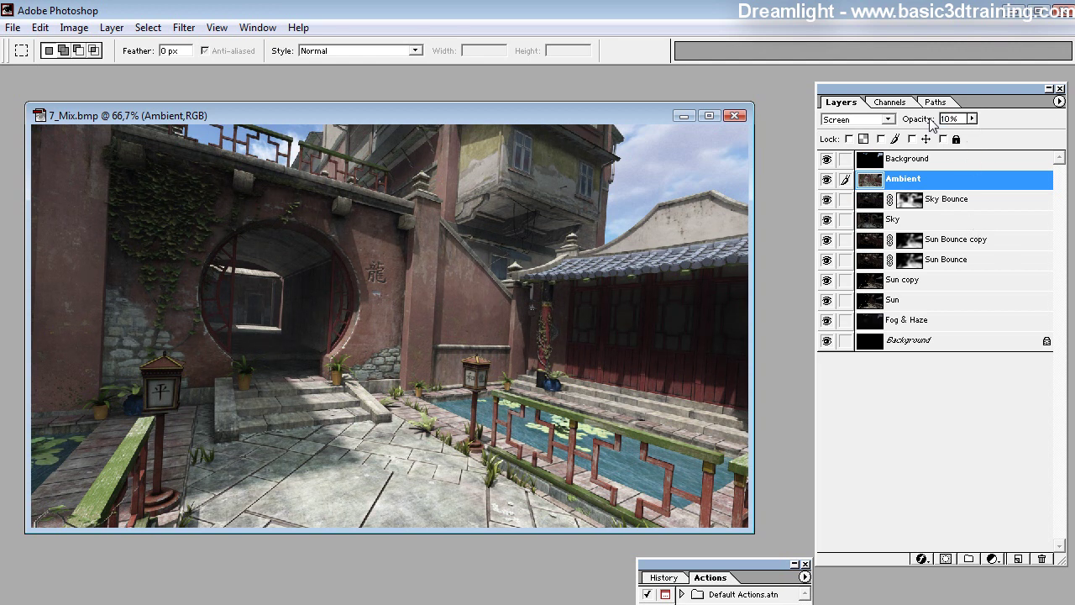
left_click(861, 158)
left_click(826, 159)
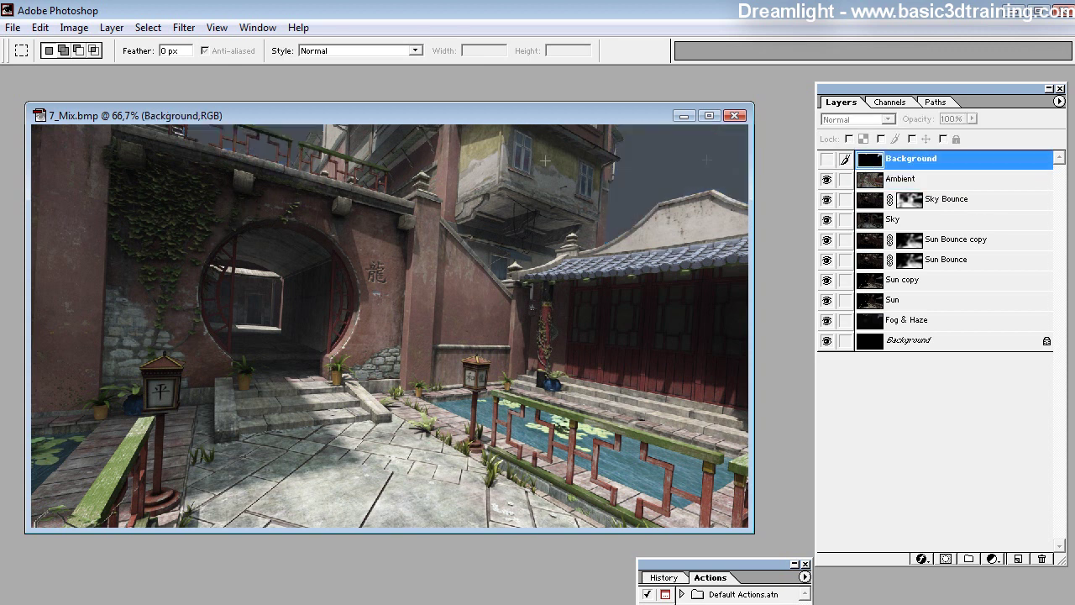
left_click(827, 158)
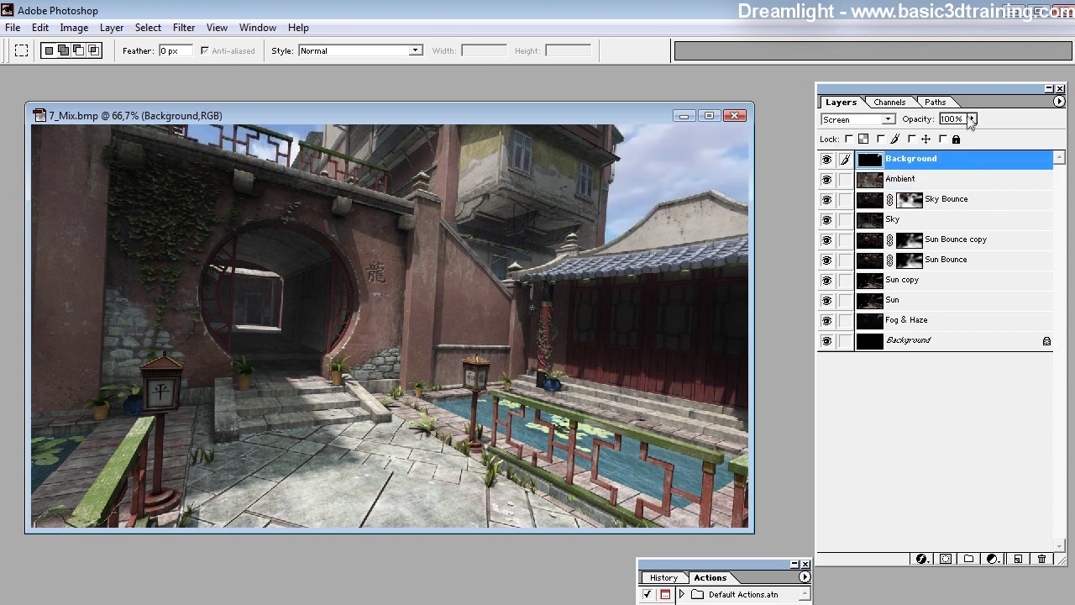
left_click(972, 118)
mouse_move(977, 143)
left_mouse_down()
mouse_move(945, 137)
mouse_move(973, 137)
left_mouse_up()
Duplicate the Background layer, delete the copy, and bring the LDP-R actions list into view.
left_click(1058, 105)
left_click(1067, 136)
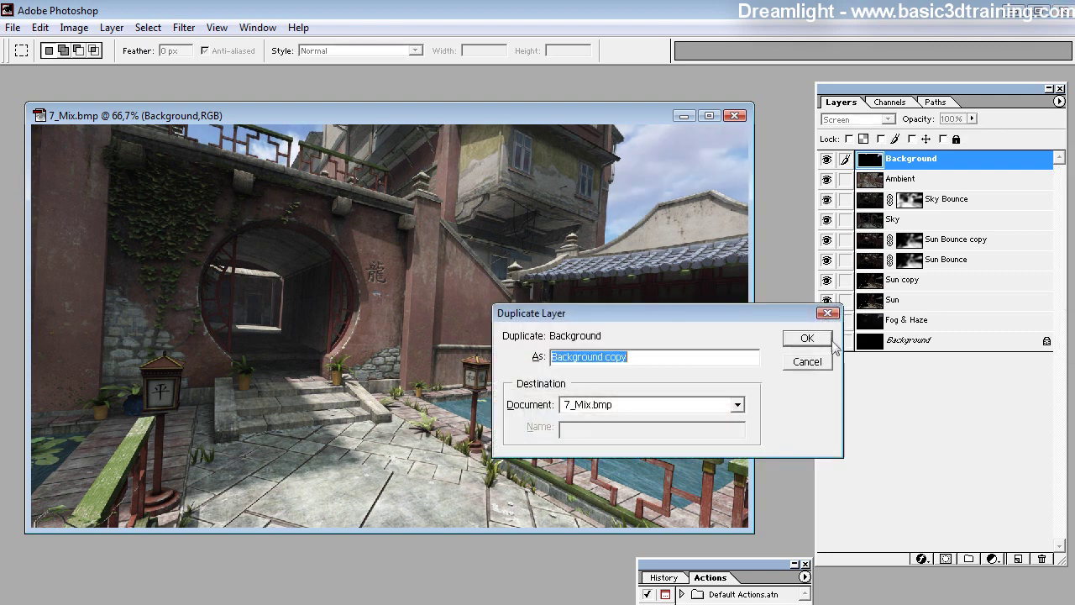
left_click(815, 340)
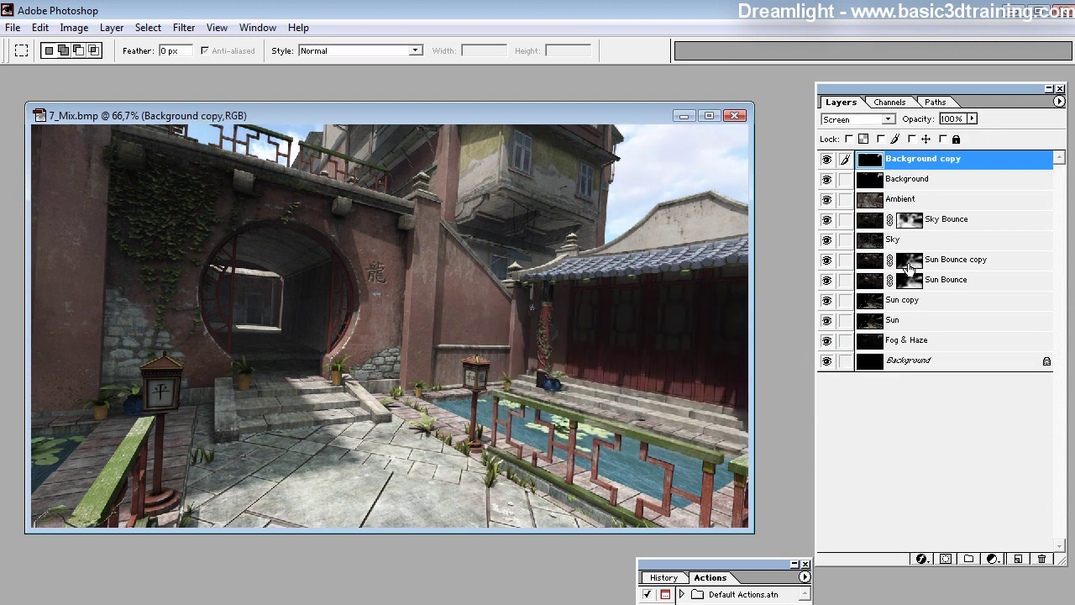
left_click_drag(874, 164, 1042, 559)
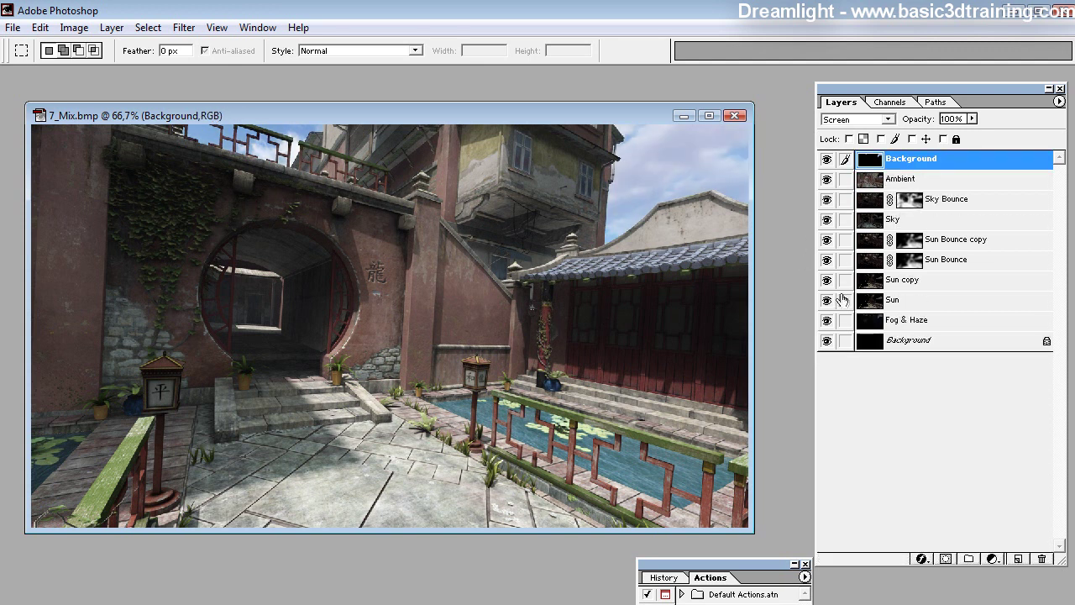
left_click_drag(699, 568, 890, 415)
left_click(12, 26)
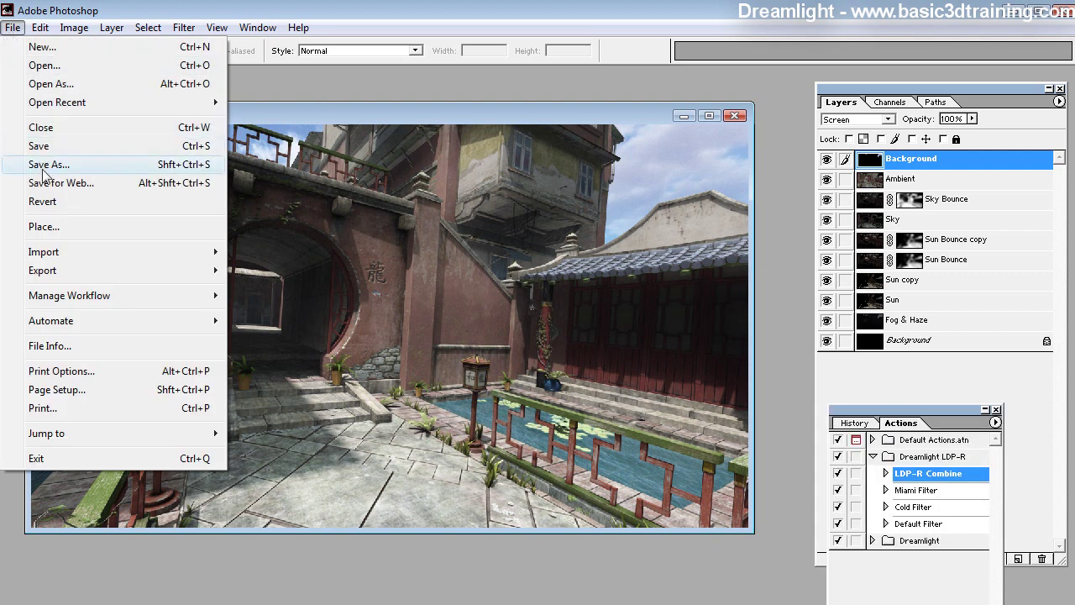
Save the layered composite in PSD format as 7_Mix.psd.
left_click(44, 164)
left_click(756, 333)
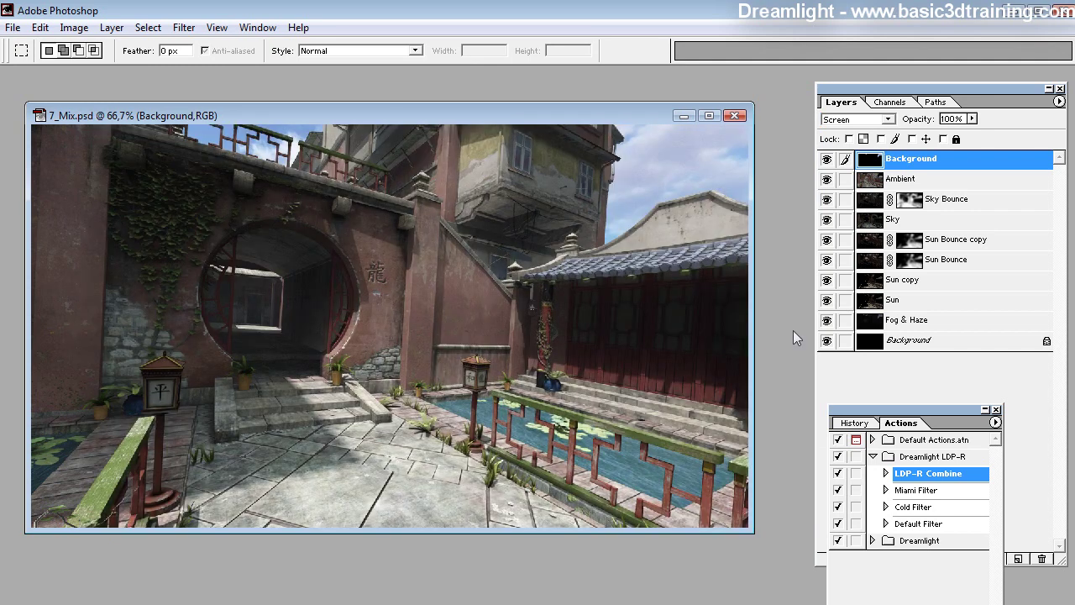
left_click_drag(914, 412, 904, 392)
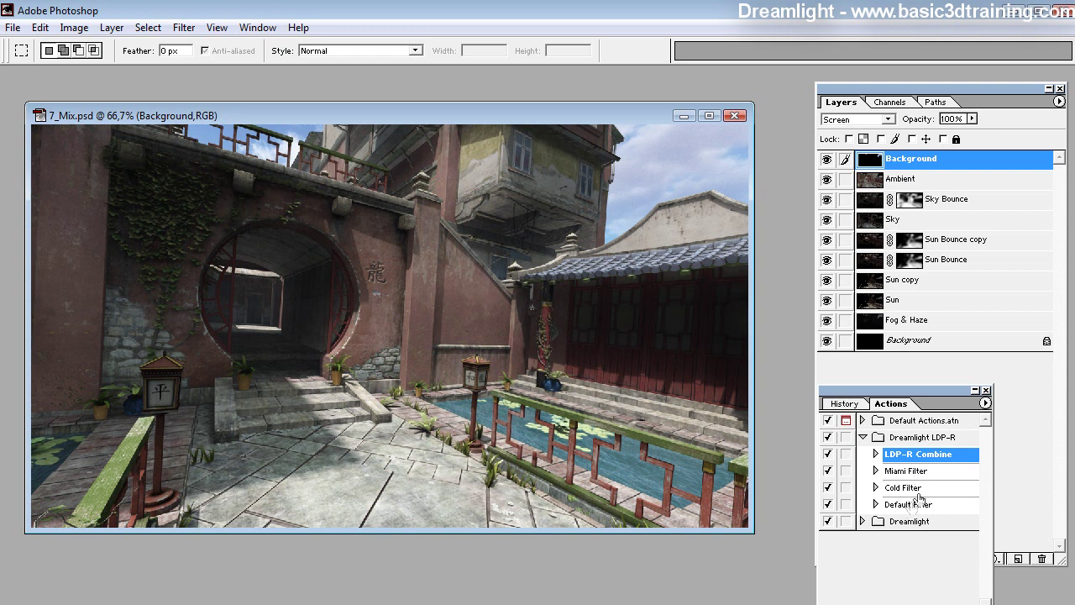
Play the Miami Filter action on 7_Mix.psd.
left_click(898, 474)
left_click_drag(889, 393, 869, 336)
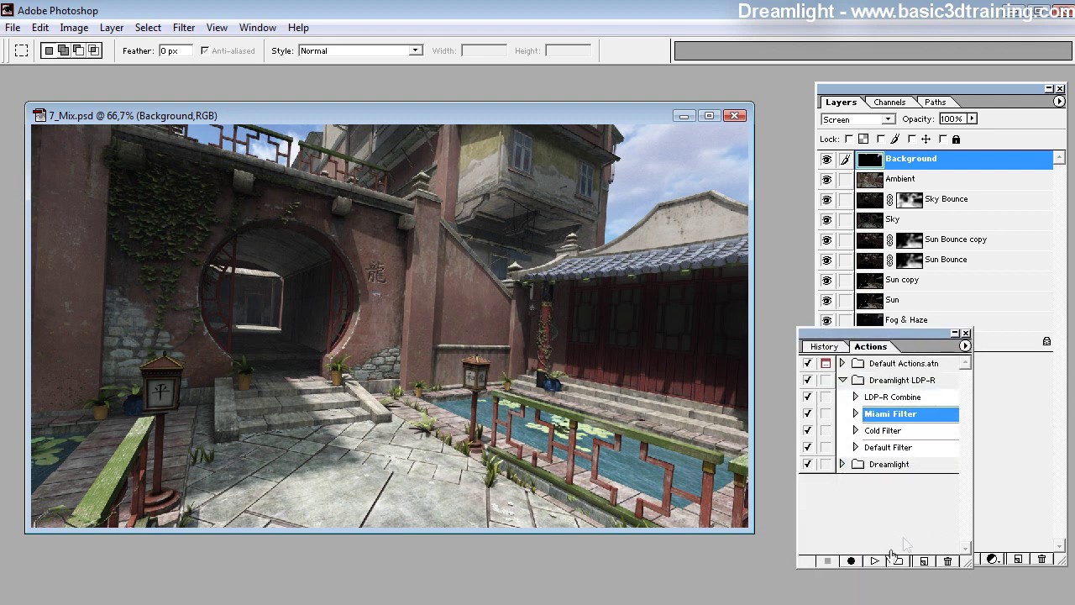
left_click(875, 560)
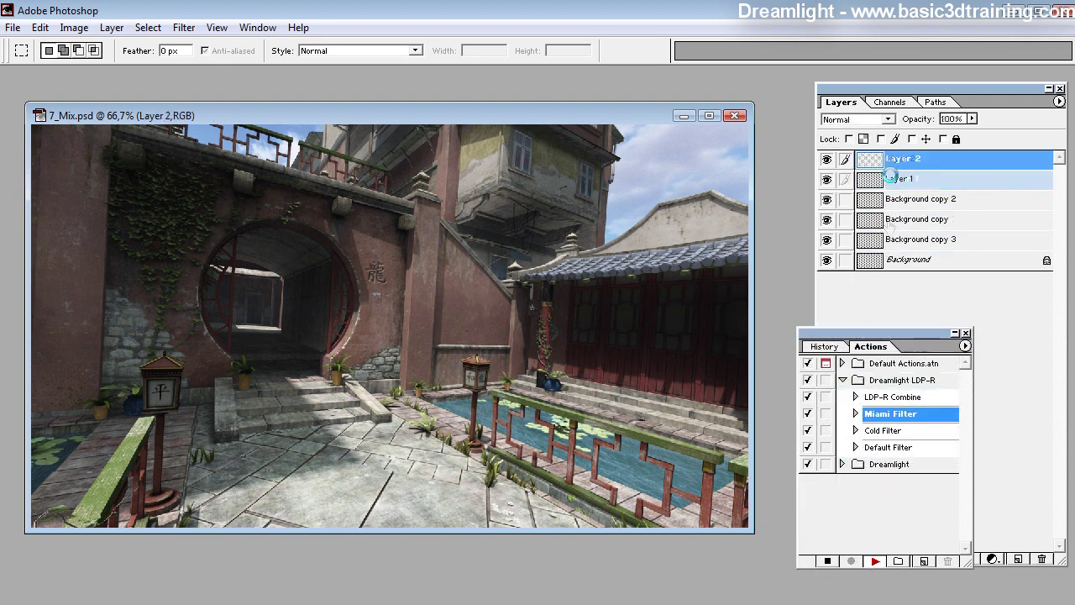
left_click_drag(857, 338, 878, 531)
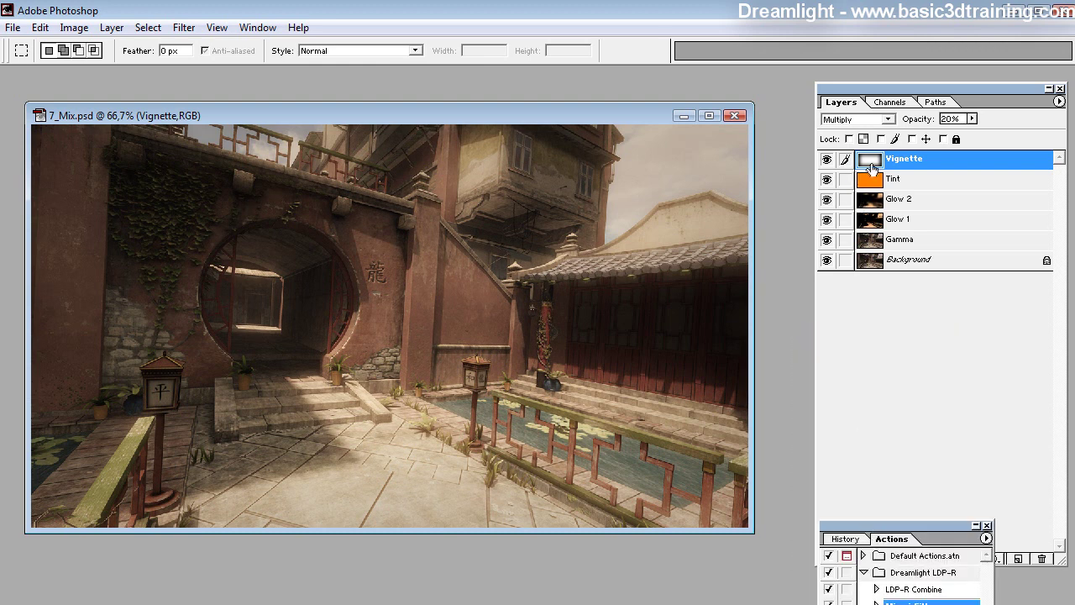
Raise the Gamma layer to 100% opacity and adjust the Glow 1 and Glow 2 opacities.
left_click(878, 241)
left_click(972, 119)
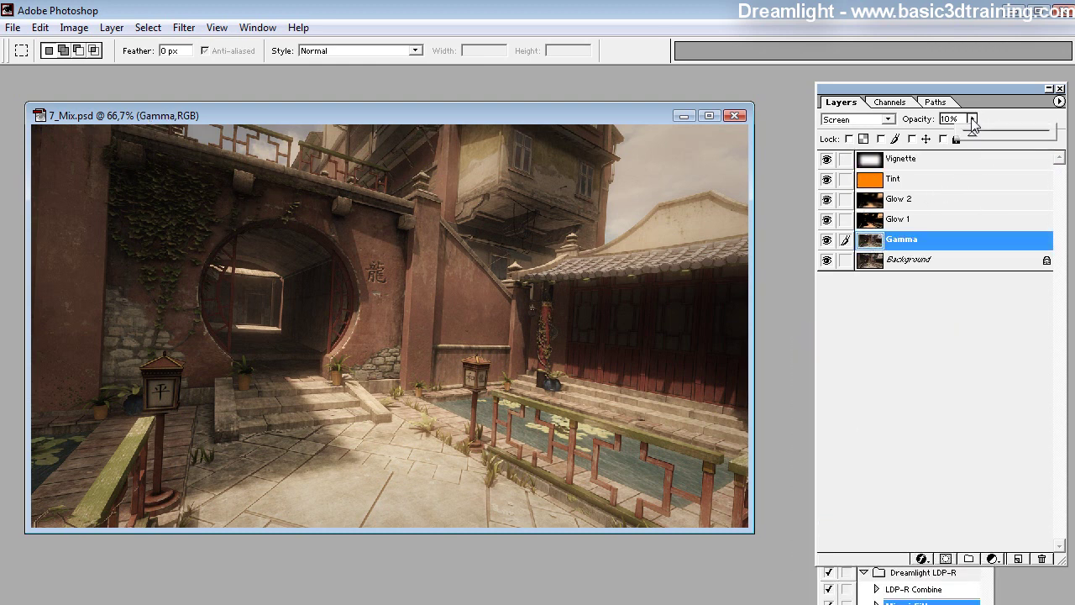
left_click_drag(973, 137, 1002, 149)
left_click(901, 215)
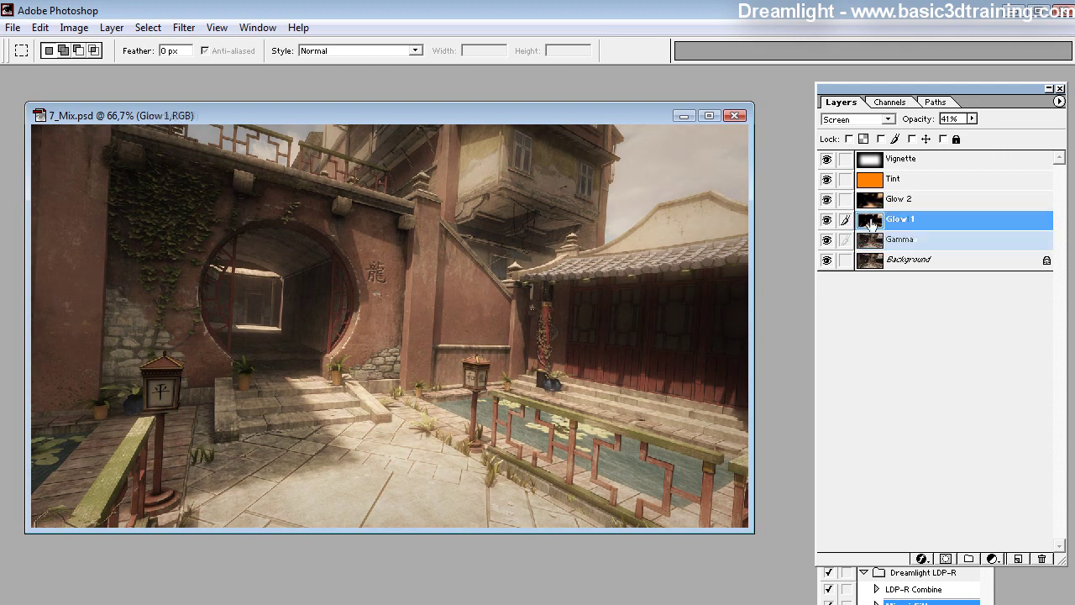
left_click(972, 118)
mouse_move(970, 136)
left_mouse_down()
mouse_move(1032, 136)
mouse_move(957, 148)
mouse_move(1050, 151)
mouse_move(937, 146)
mouse_move(1029, 147)
mouse_move(972, 147)
left_mouse_up()
key("alt+bracketright")
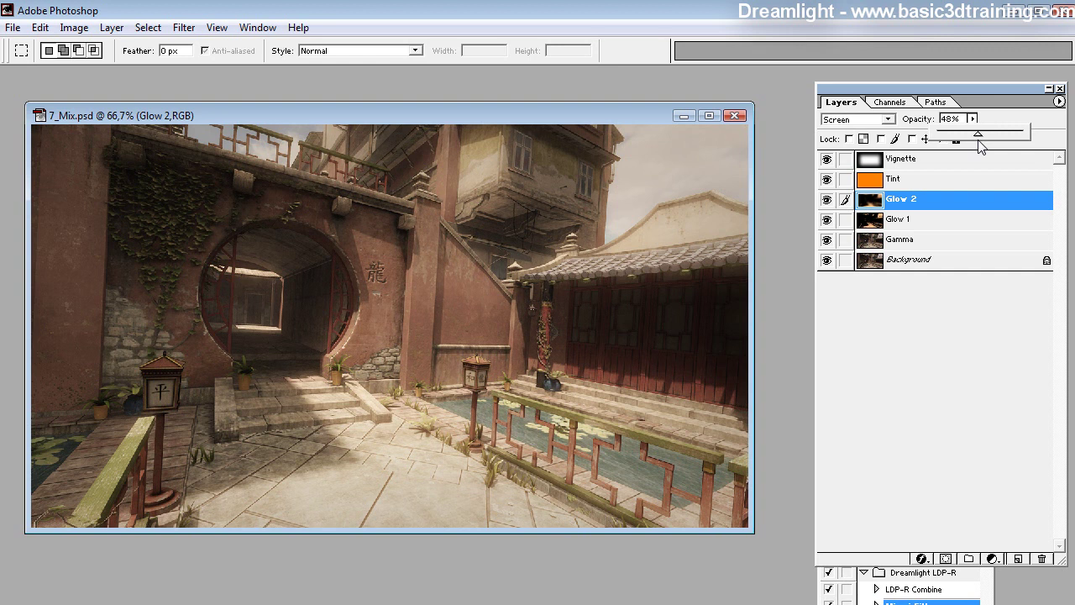
Set the Tint layer to 11% Overlay and the Vignette layer to 20% Multiply.
left_click(869, 185)
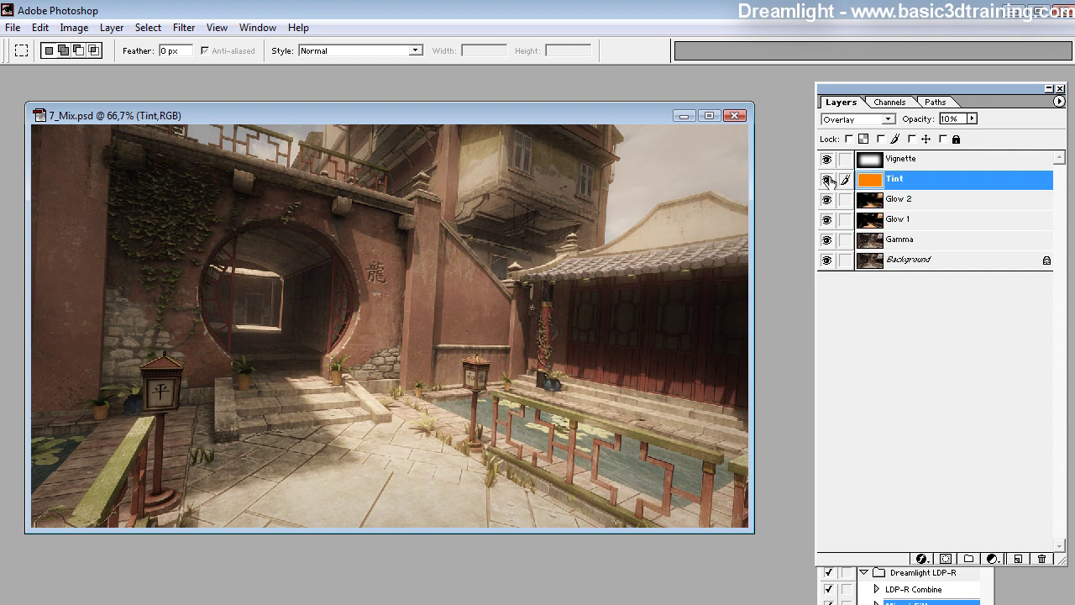
left_click(972, 118)
mouse_move(972, 133)
left_mouse_down()
mouse_move(1023, 138)
mouse_move(965, 143)
mouse_move(976, 143)
left_mouse_up()
left_click(873, 161)
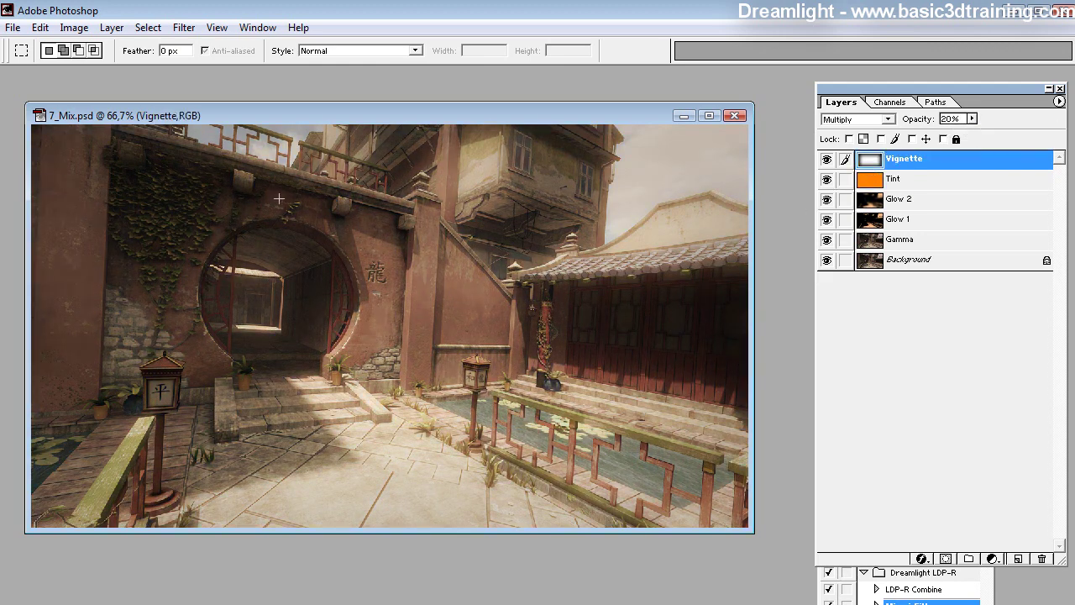
left_click(826, 158)
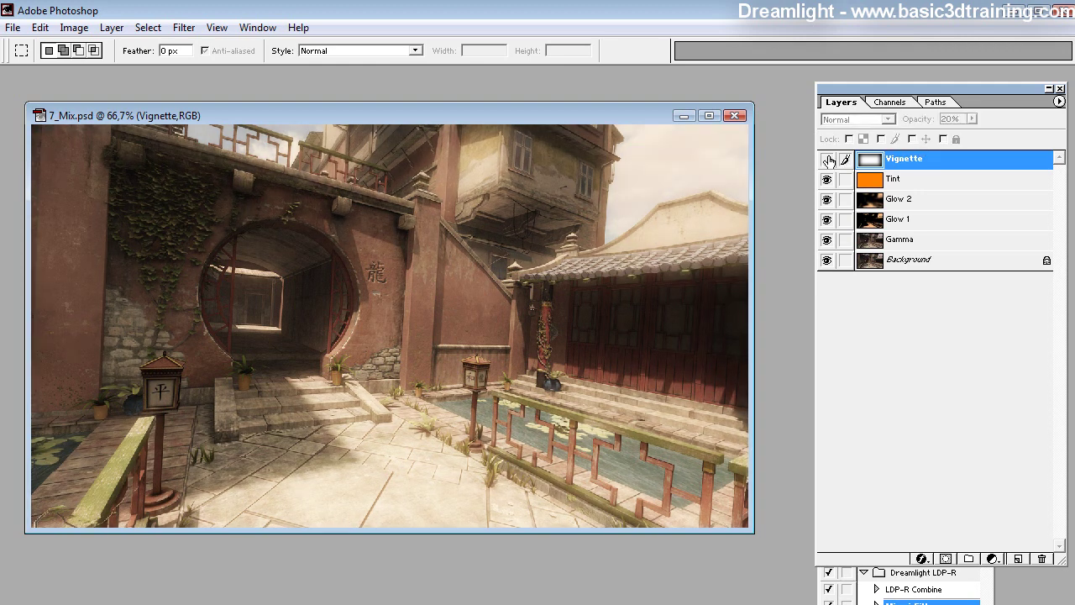
left_click(827, 159)
left_click(972, 119)
mouse_move(973, 135)
left_mouse_down()
mouse_move(1012, 137)
mouse_move(975, 140)
left_mouse_up()
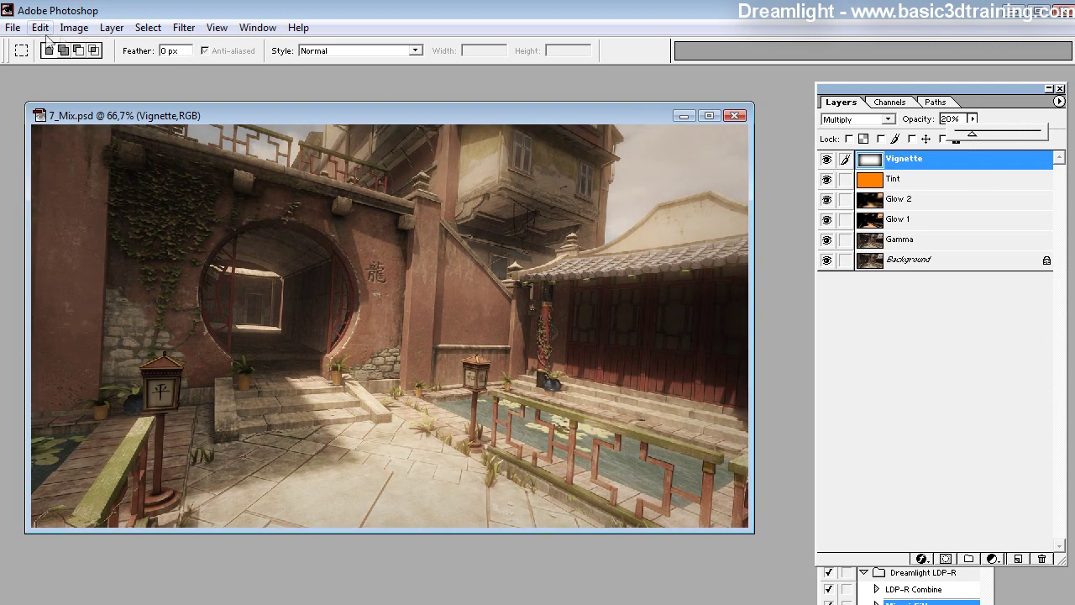
Save the graded image under a new name, 7_Mix2.psd.
left_click(12, 27)
left_click(43, 163)
left_click(191, 330)
type("2")
key("Return")
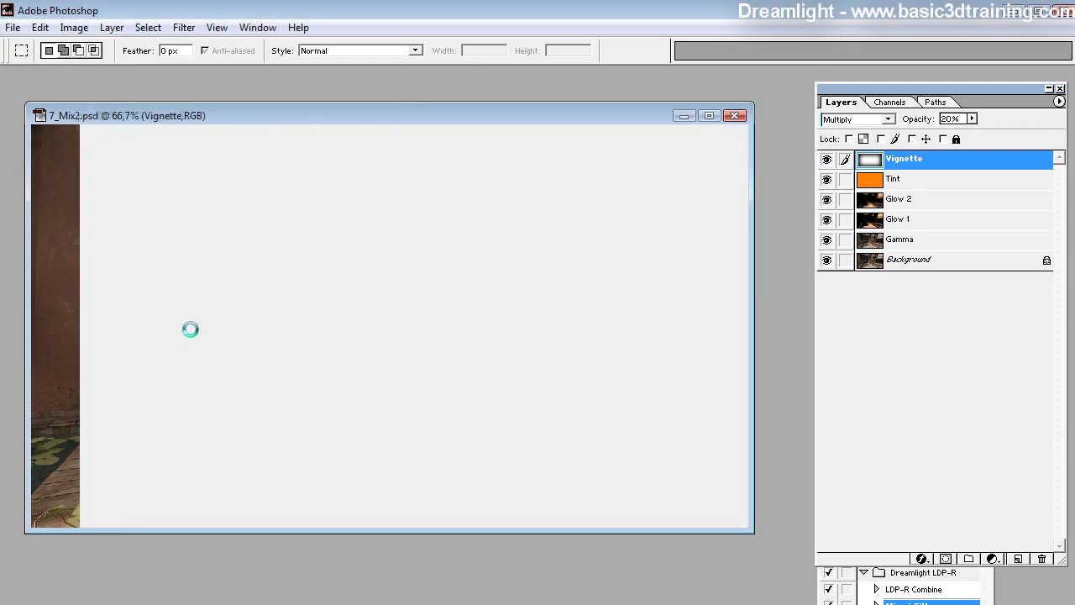
Flatten the image into a single Background layer.
left_click(1059, 101)
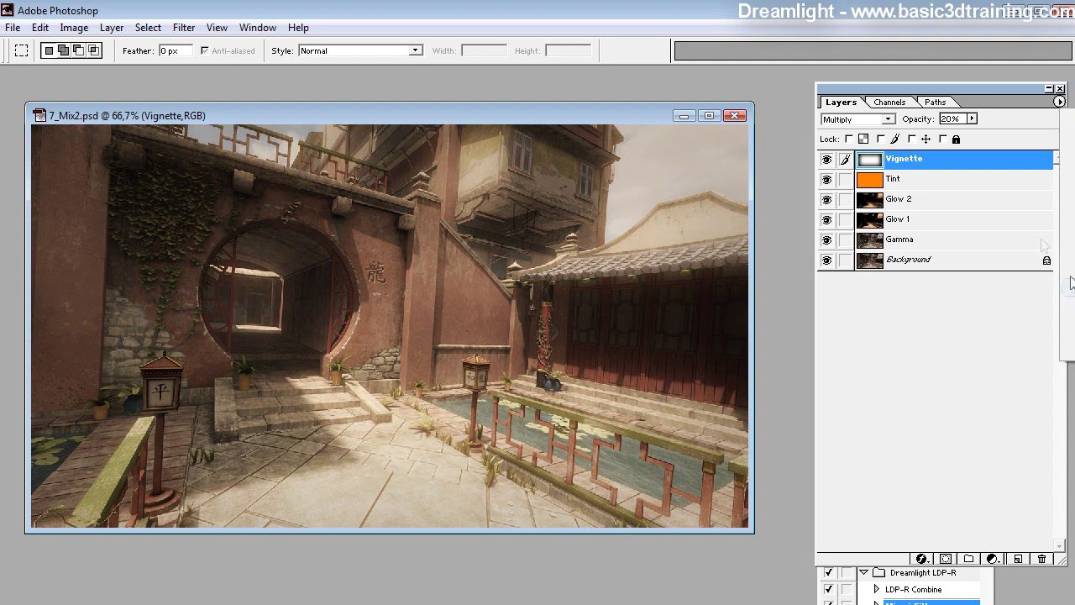
left_click(1068, 324)
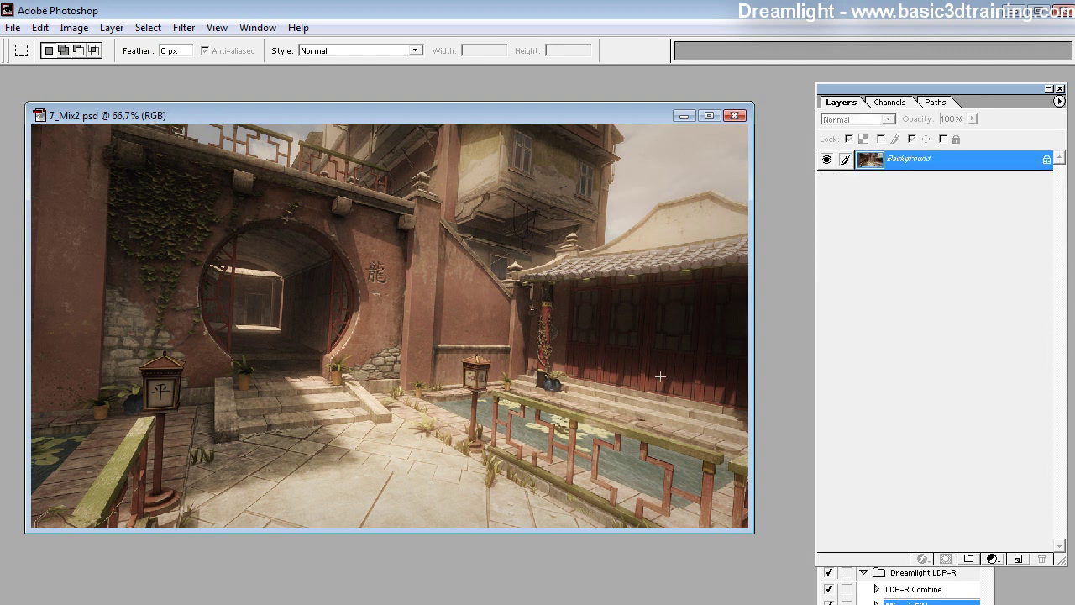